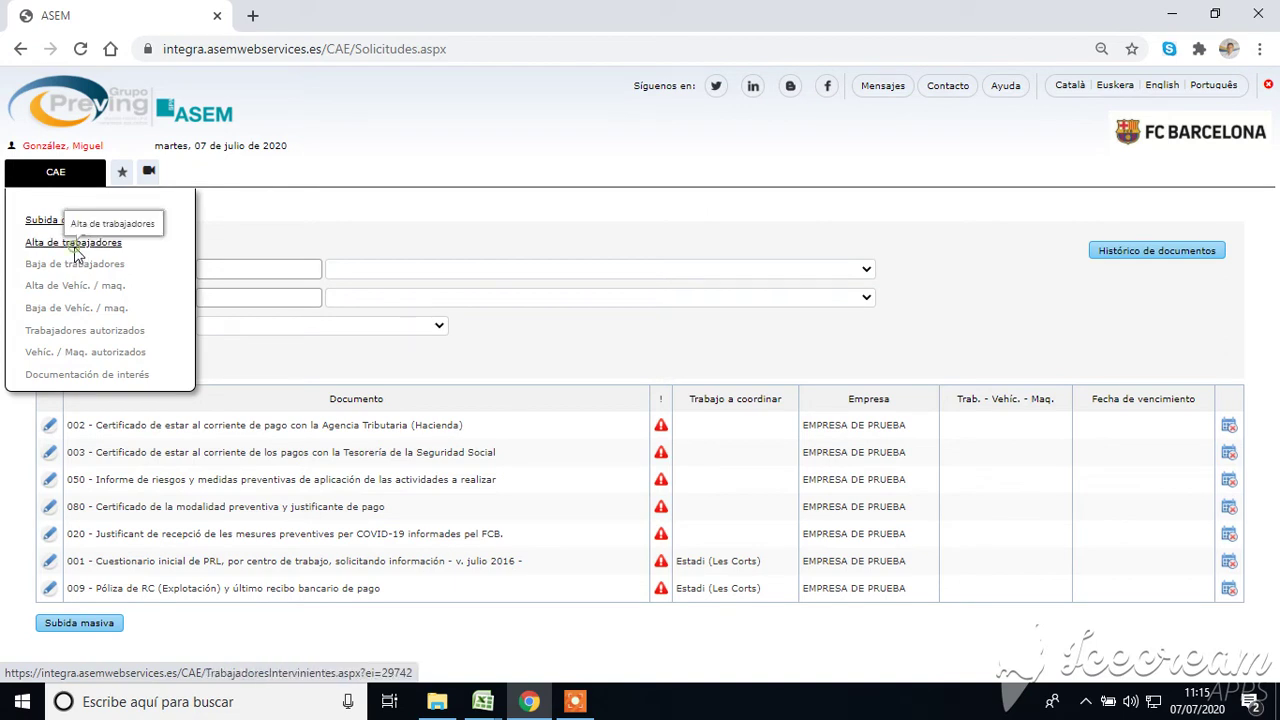
Open the 'Alta de trabajadores' page from the CAE menu.
{"action": "left_click", "coordinate": [74, 248]}
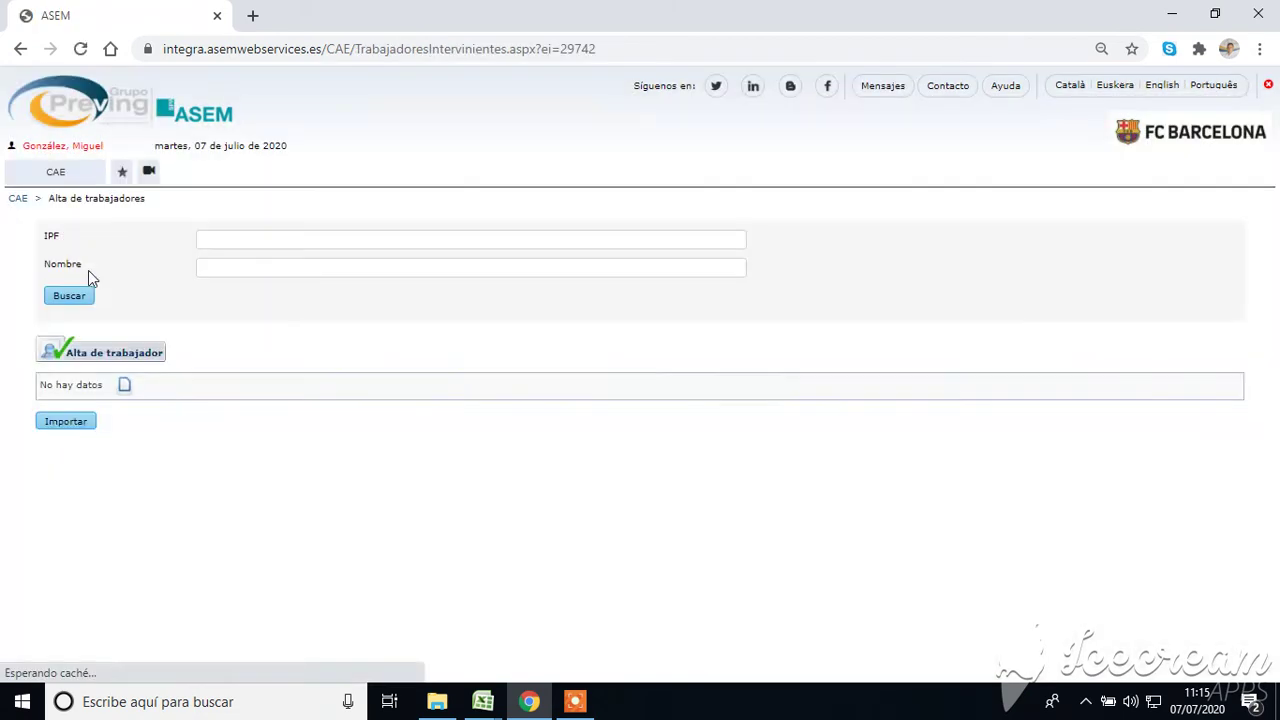
Add a worker with first name, surname and passport number, profile 'Trabajador por cuenta ajena'.
{"action": "left_click", "coordinate": [124, 387]}
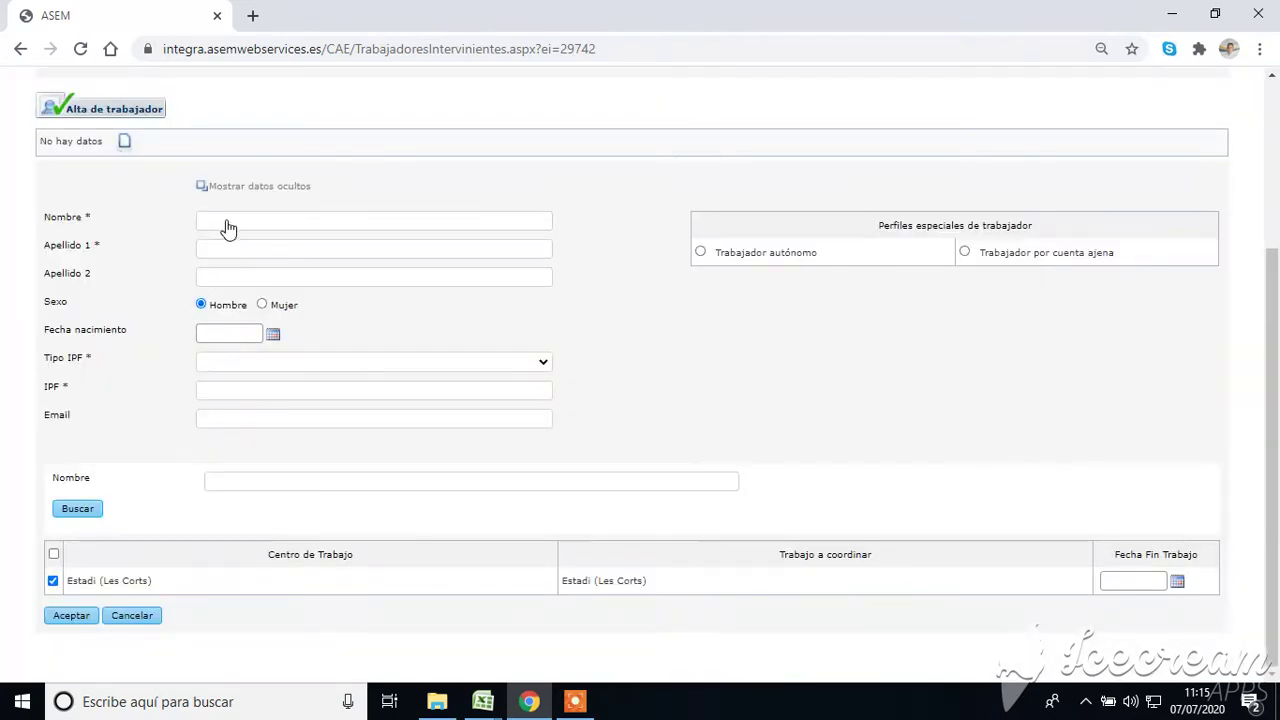
{"action": "left_click", "coordinate": [228, 223]}
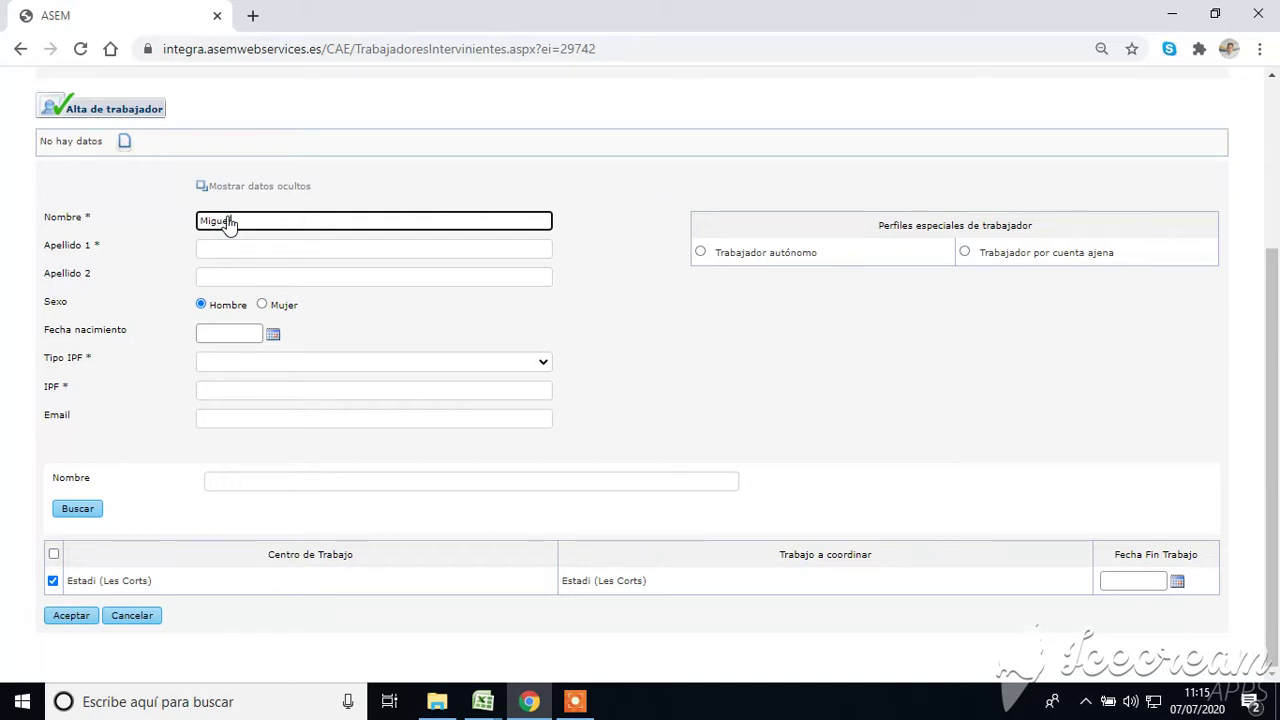
{"action": "left_click", "coordinate": [246, 252]}
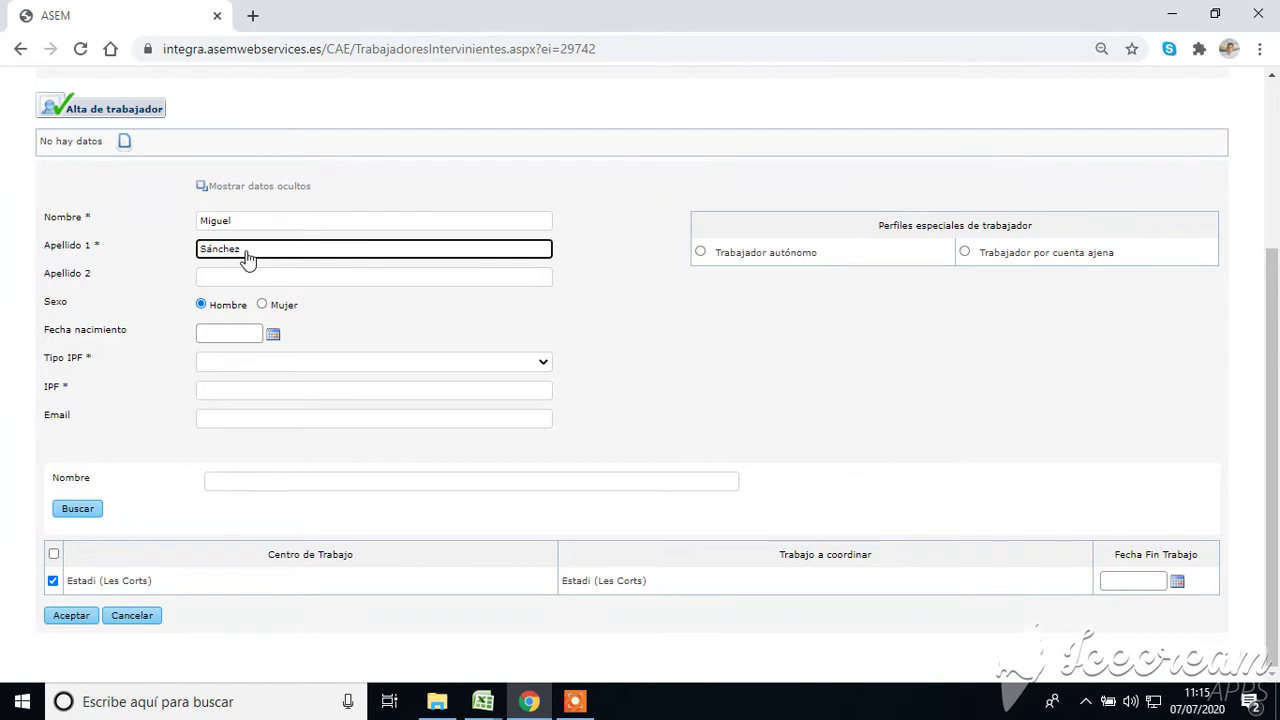
{"action": "left_click", "coordinate": [202, 362]}
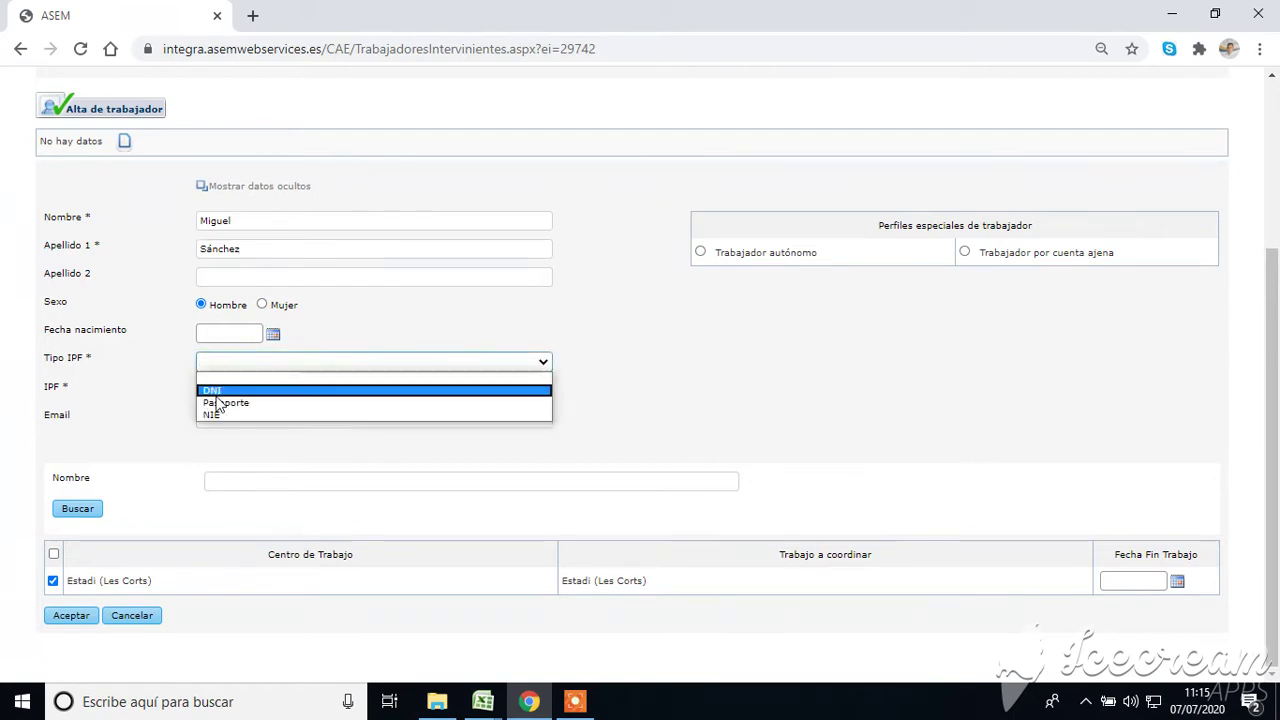
{"action": "left_click", "coordinate": [220, 403]}
{"action": "left_click", "coordinate": [197, 392]}
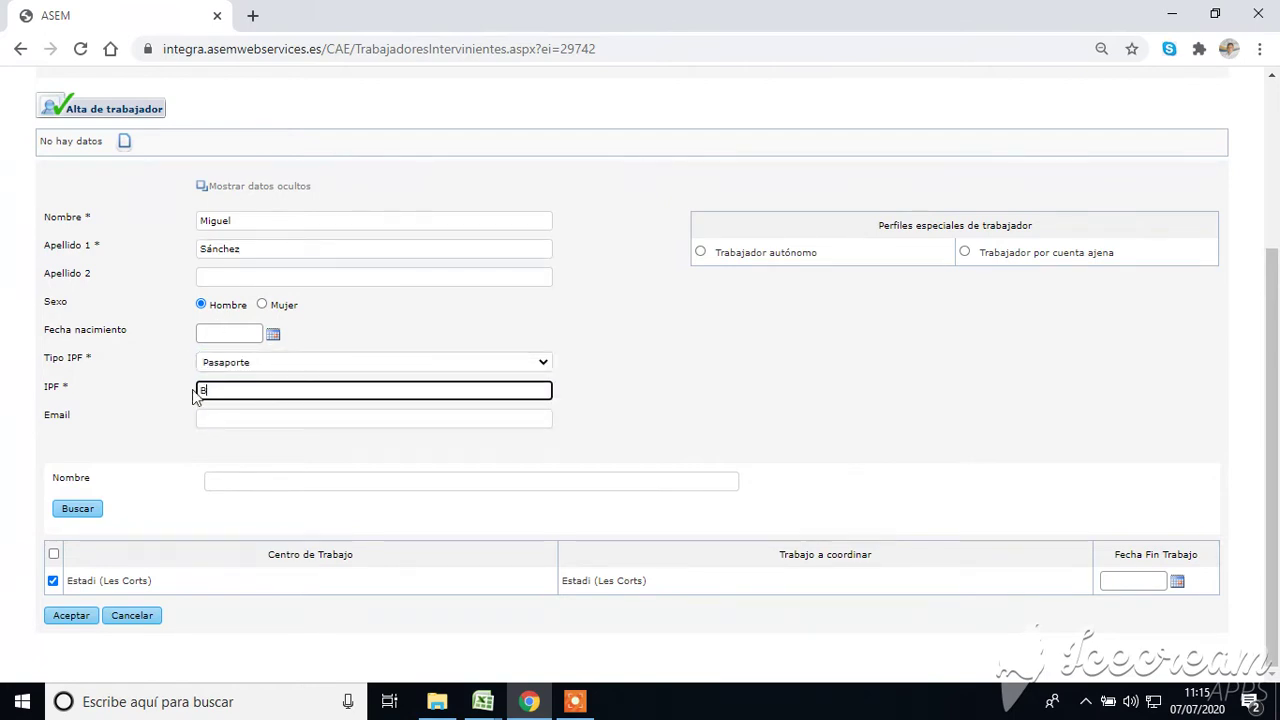
{"action": "left_click", "coordinate": [965, 255]}
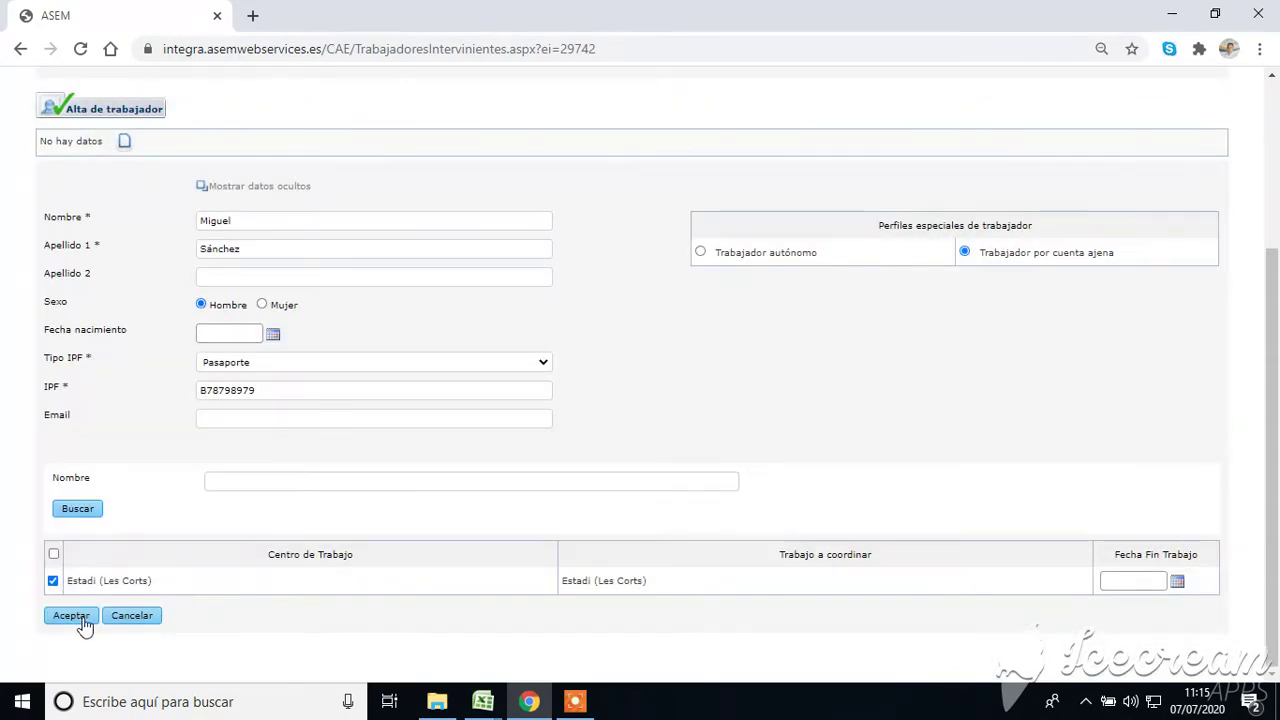
{"action": "left_click", "coordinate": [88, 618]}
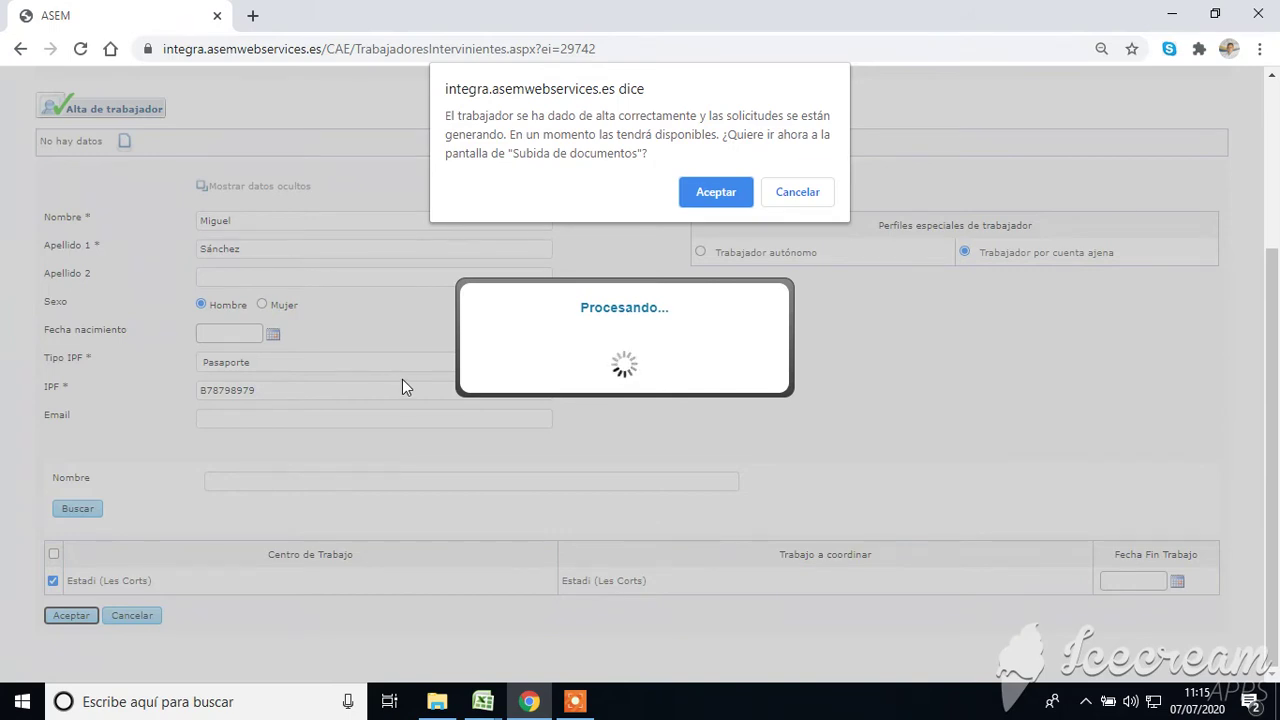
Skip the document upload prompt, then go to the 'Alta de Vehíc. / maq.' page.
{"action": "left_click", "coordinate": [800, 191]}
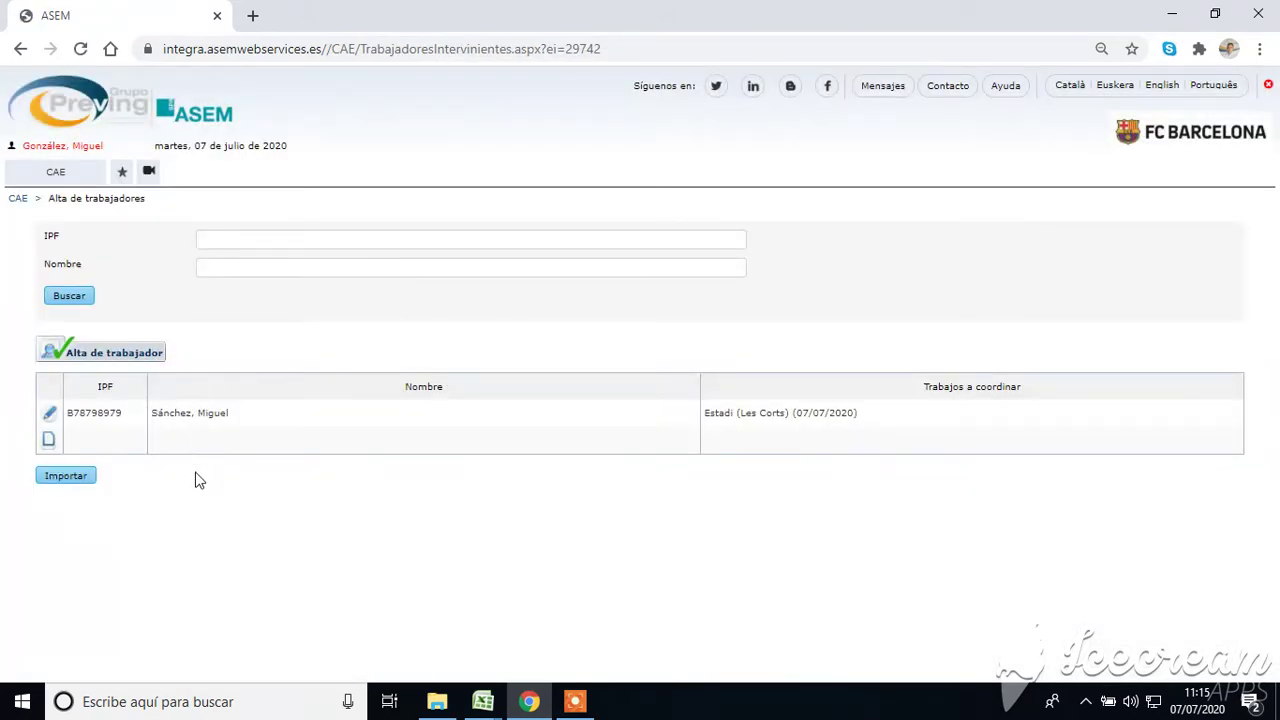
{"action": "mouse_move", "coordinate": [50, 183]}
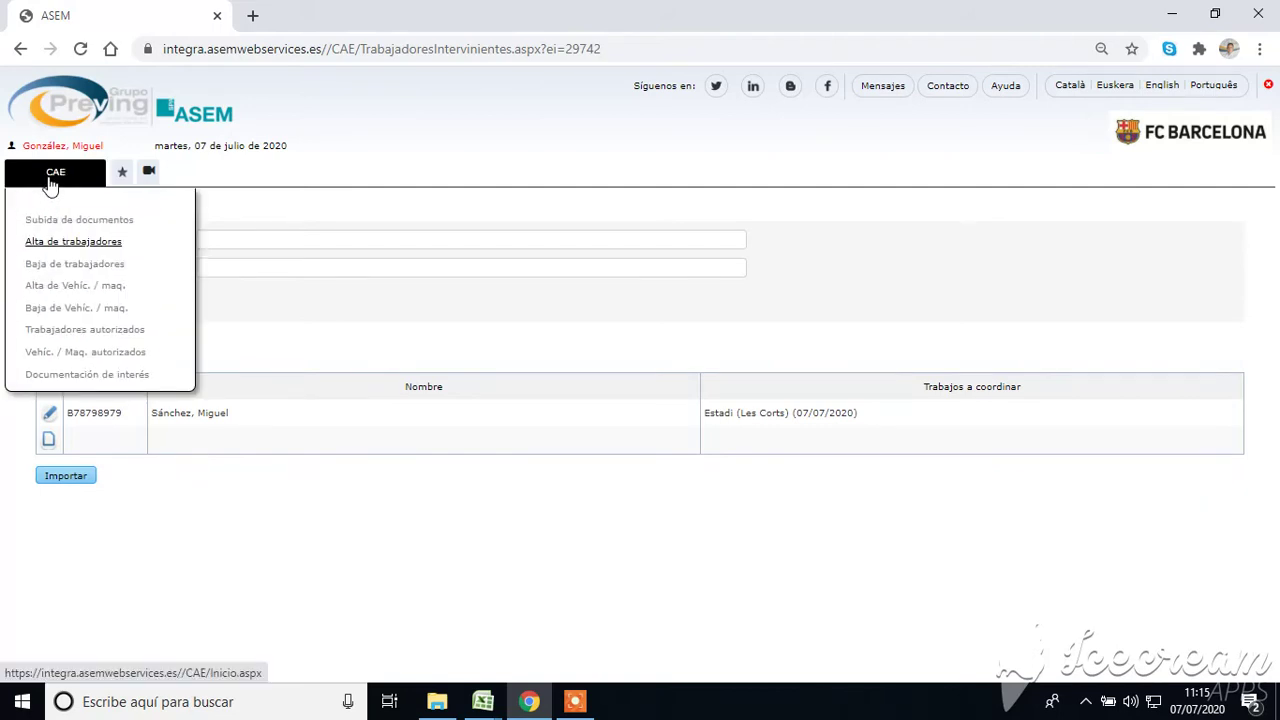
{"action": "left_click", "coordinate": [50, 286]}
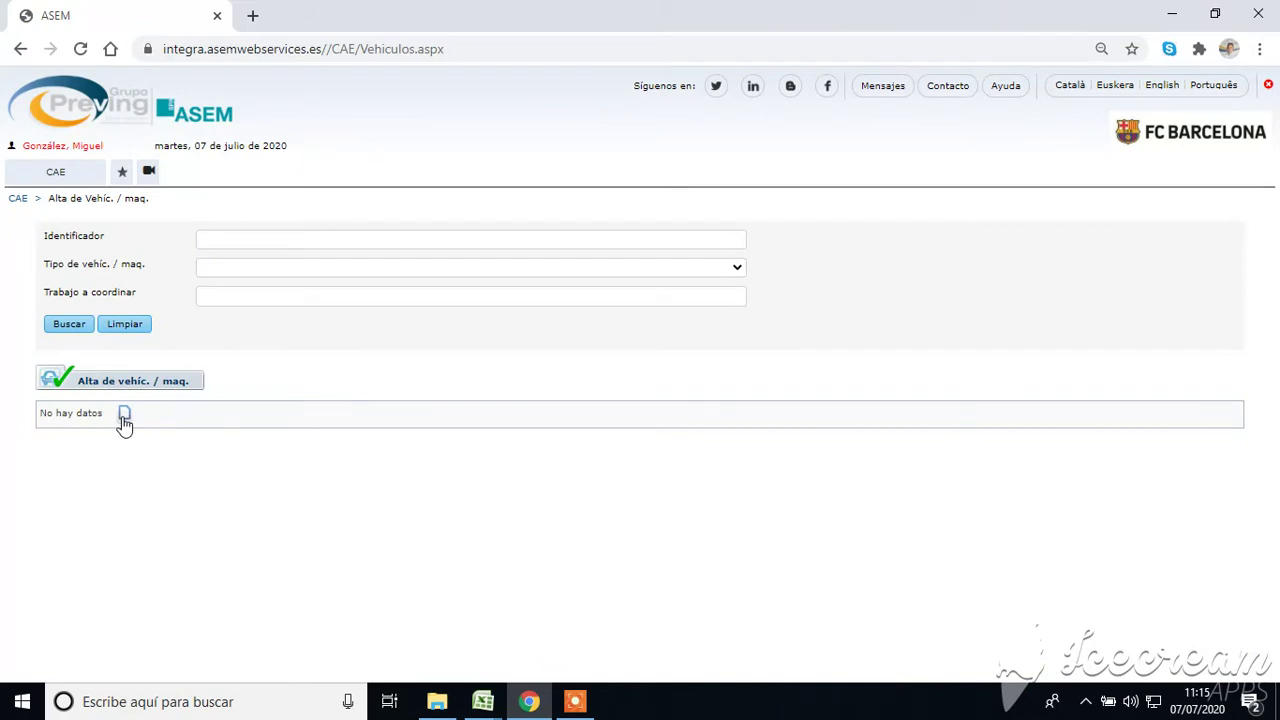
Create a new record with identifier 7895bsg and type Vehículo, and accept it.
{"action": "left_click", "coordinate": [124, 414]}
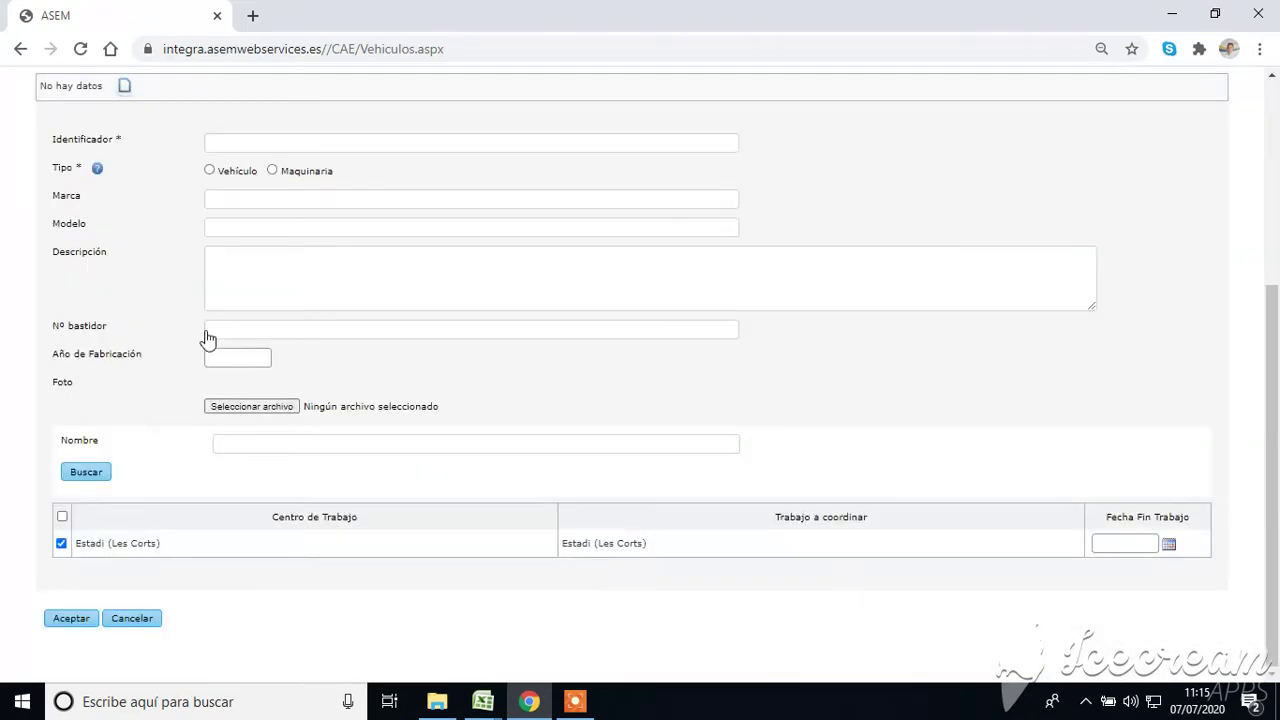
{"action": "left_click", "coordinate": [272, 150]}
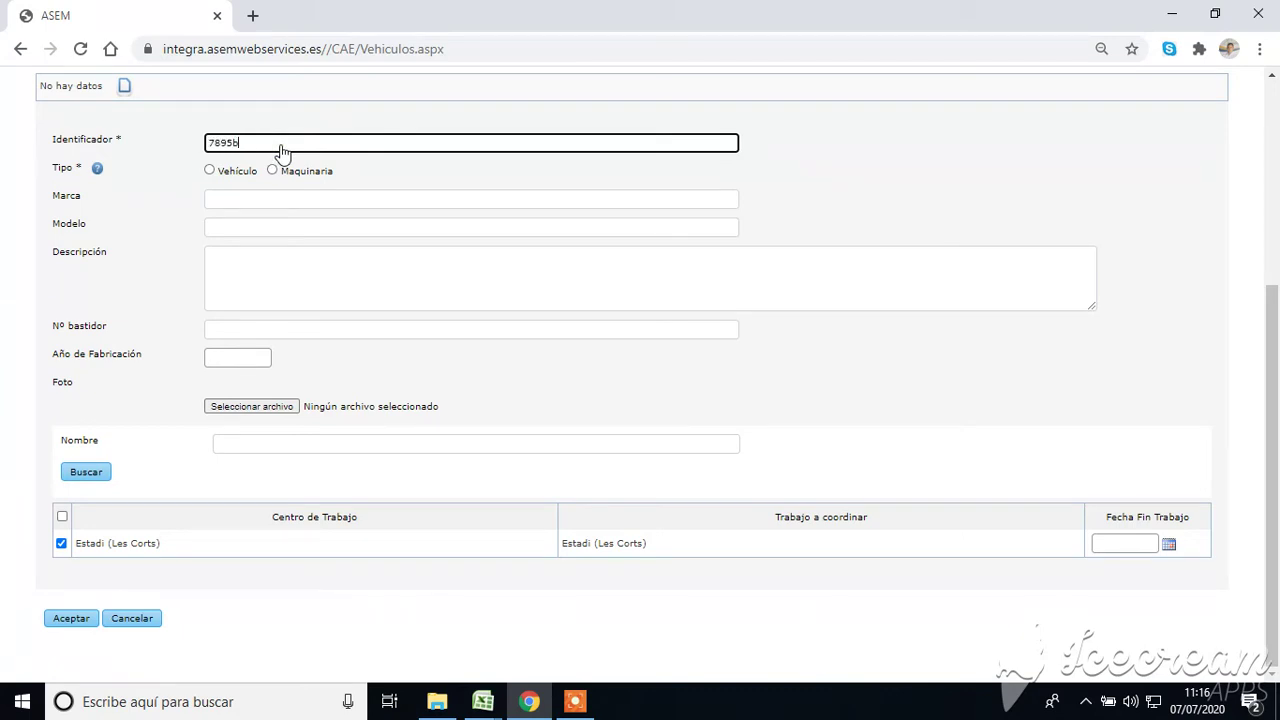
{"action": "left_click", "coordinate": [209, 171]}
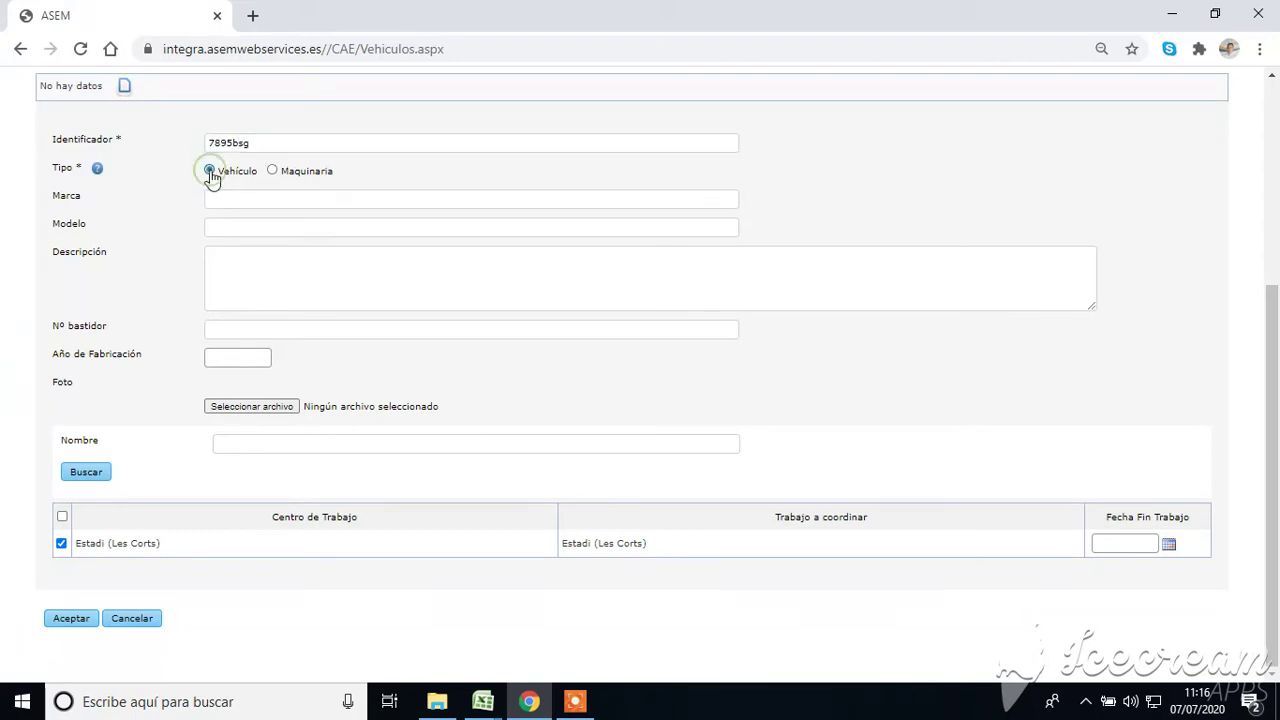
{"action": "left_click", "coordinate": [76, 619]}
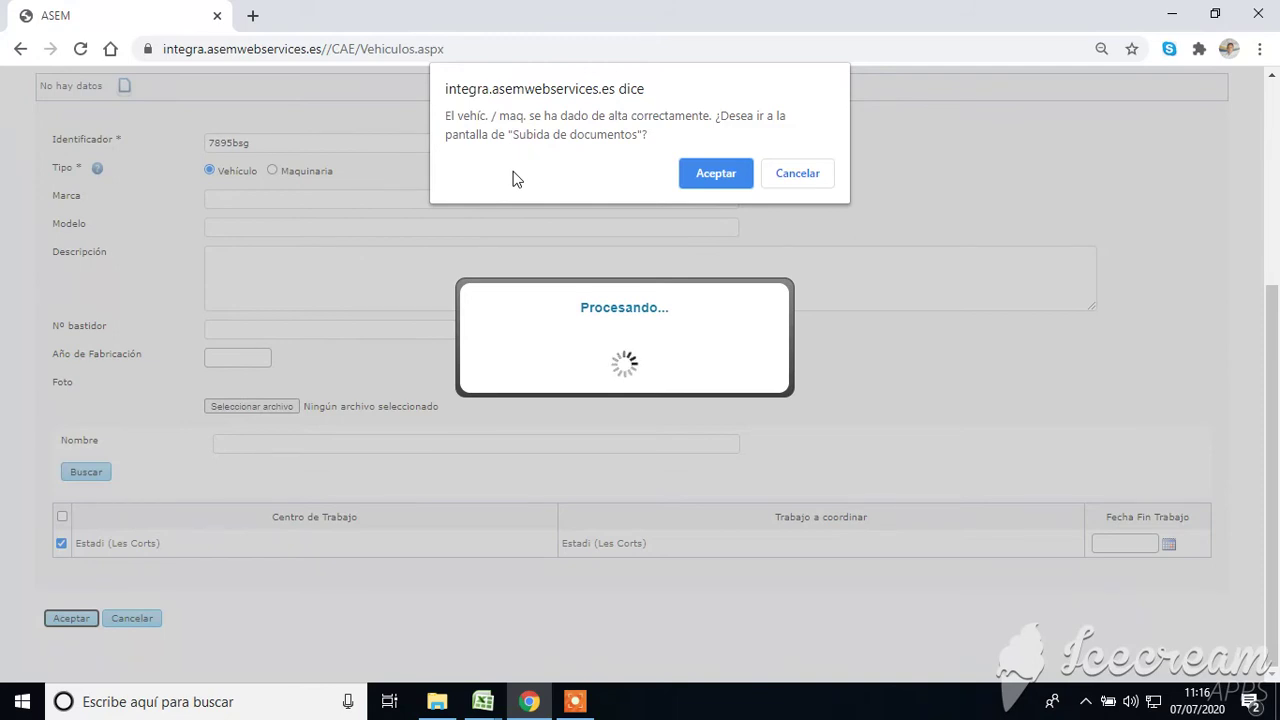
Cancel the upload prompt so vehicle 7895bsg appears in the vehicle list.
{"action": "left_click", "coordinate": [801, 178]}
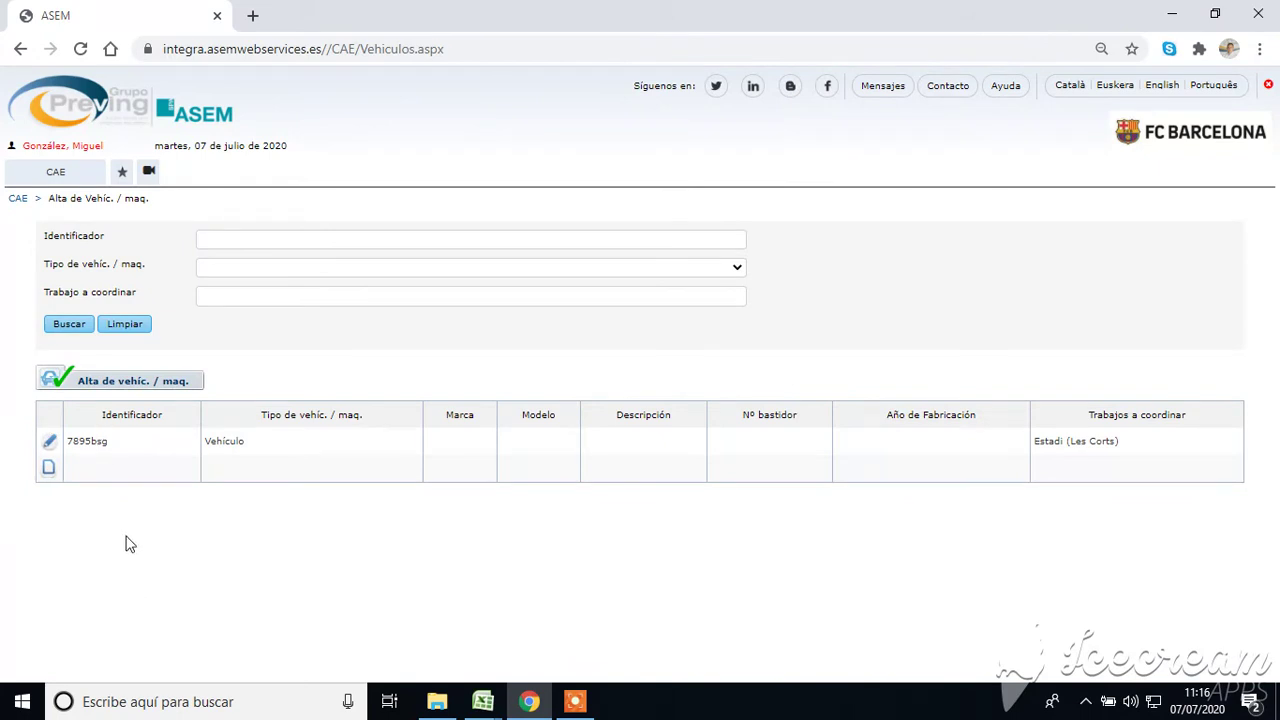
{"action": "mouse_move", "coordinate": [75, 180]}
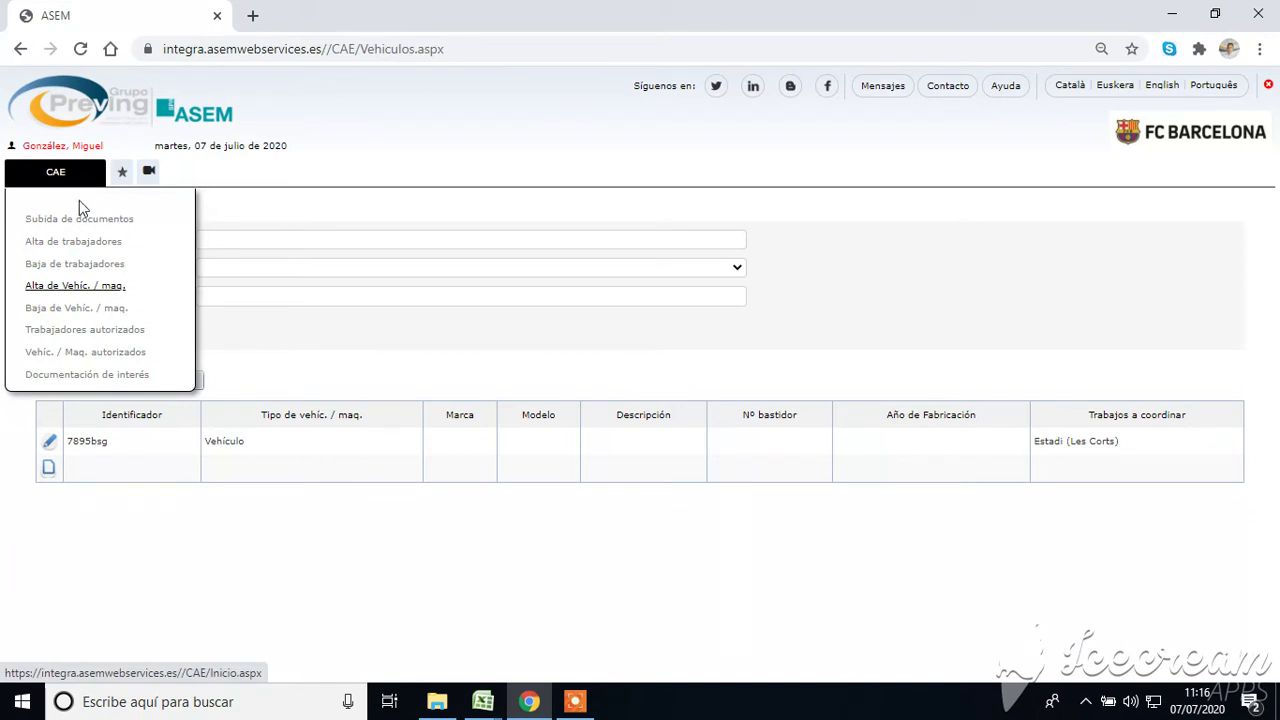
Go to the document upload list and open request 002, the Agencia Tributaria certificate.
{"action": "left_click", "coordinate": [80, 219]}
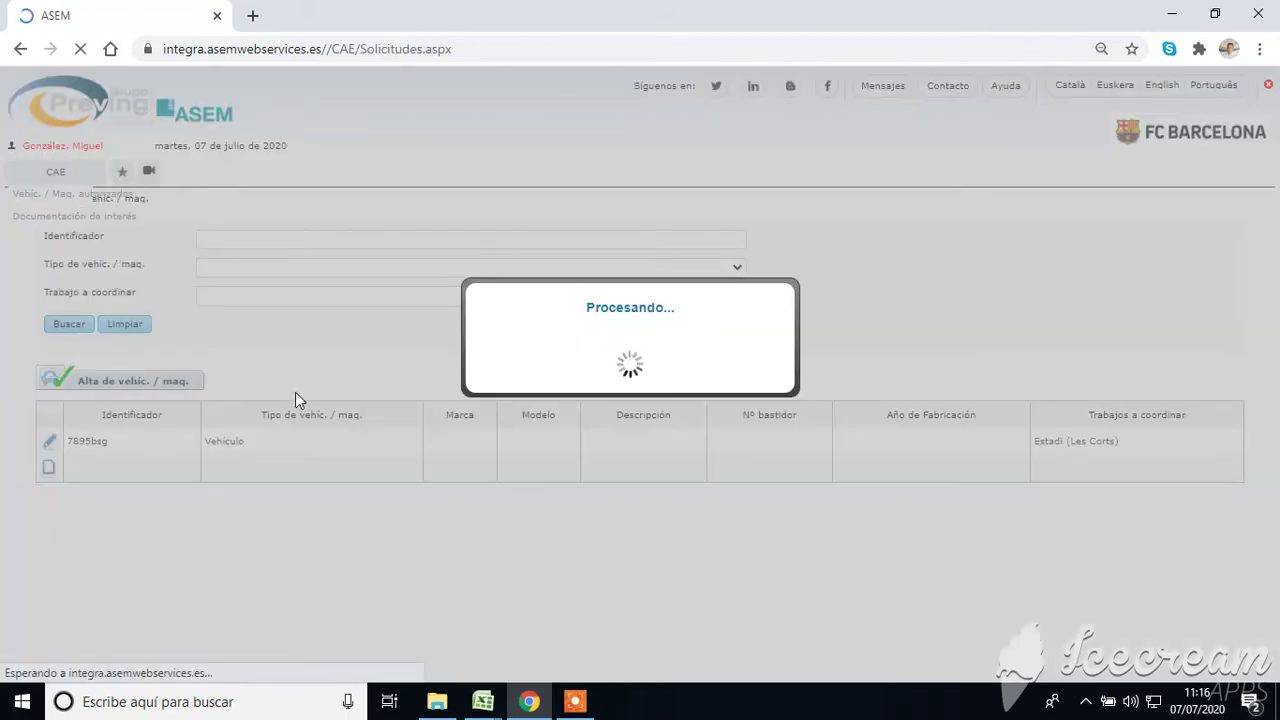
{"action": "scroll", "coordinate": [296, 398], "scroll_direction": "down", "scroll_amount": 2}
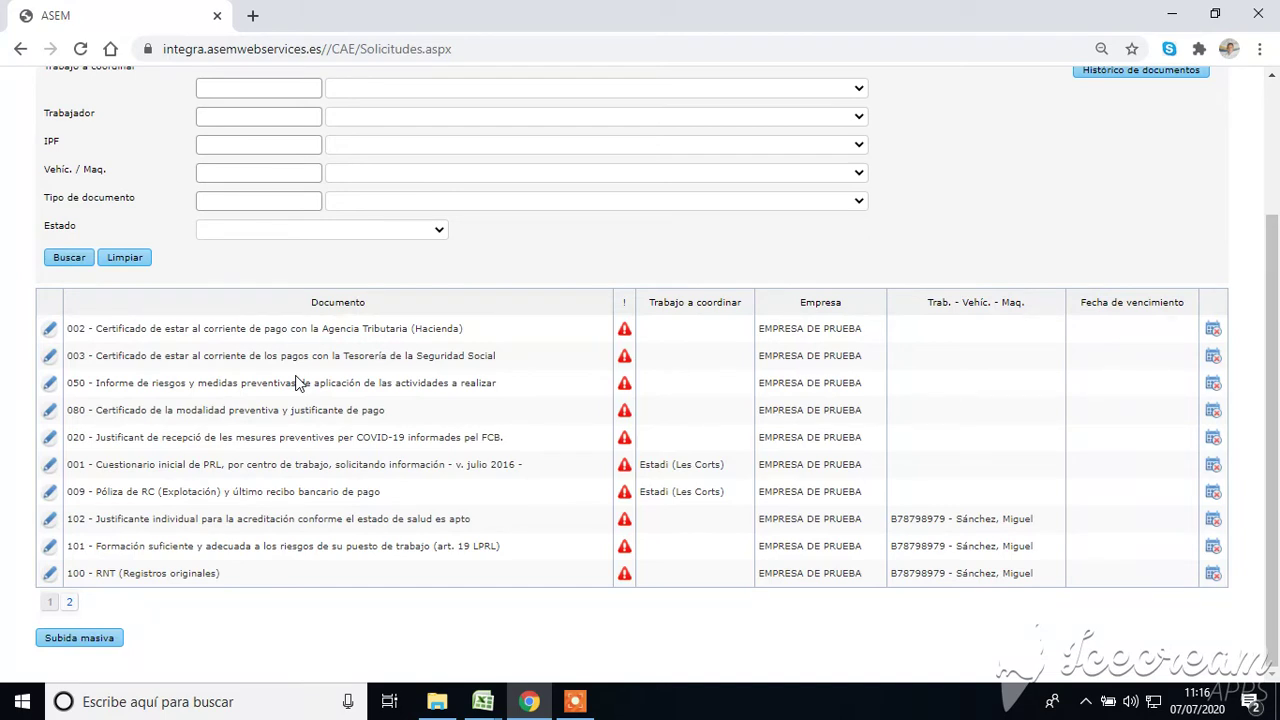
{"action": "left_click", "coordinate": [49, 332]}
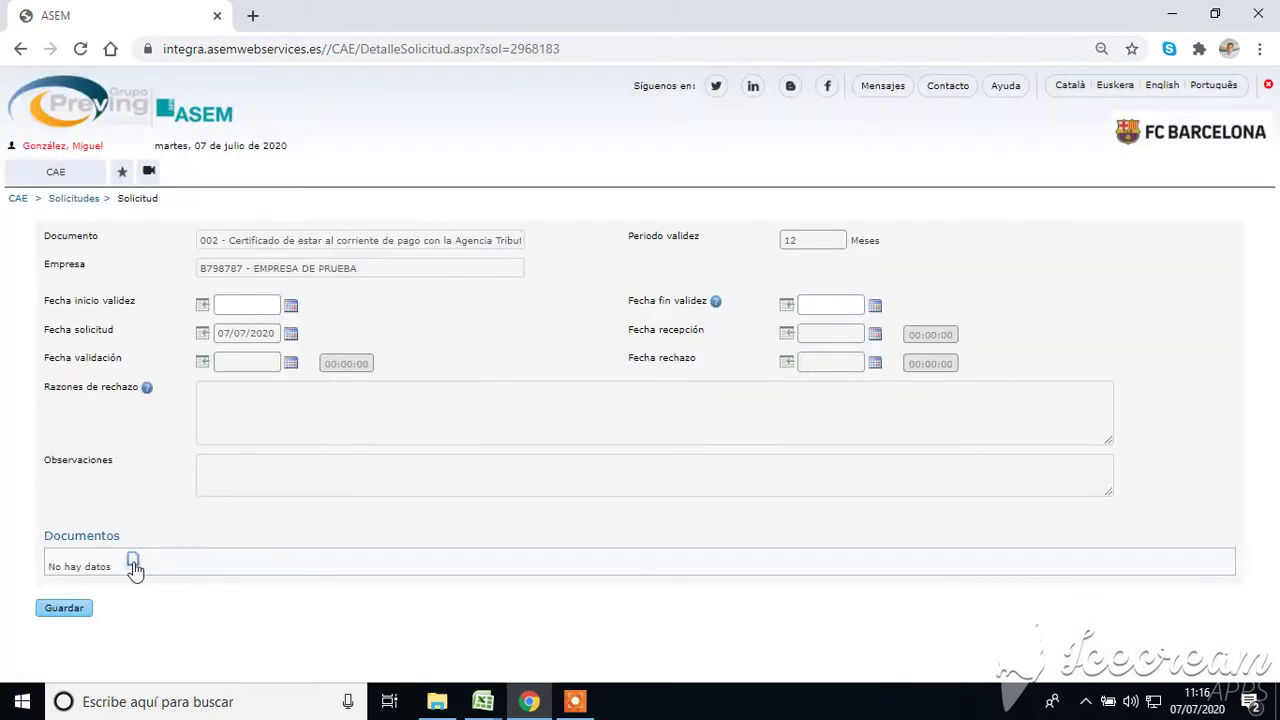
{"action": "left_click", "coordinate": [133, 562]}
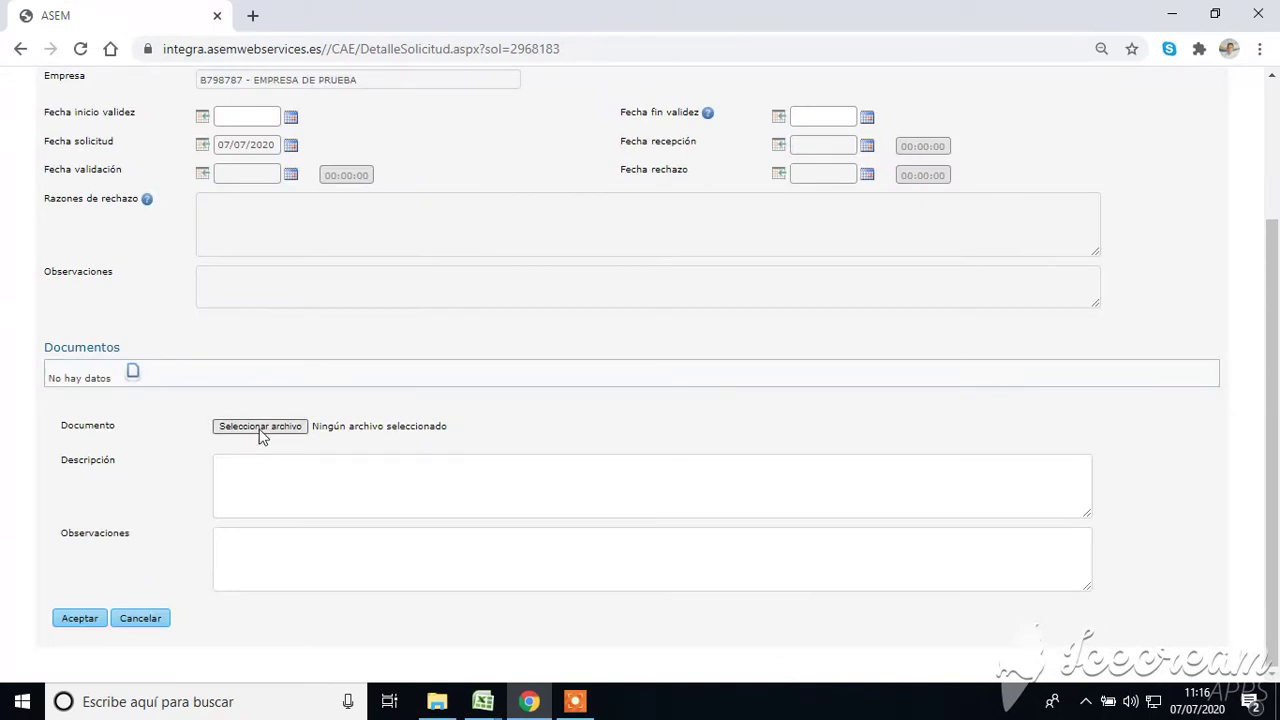
{"action": "left_click", "coordinate": [259, 430]}
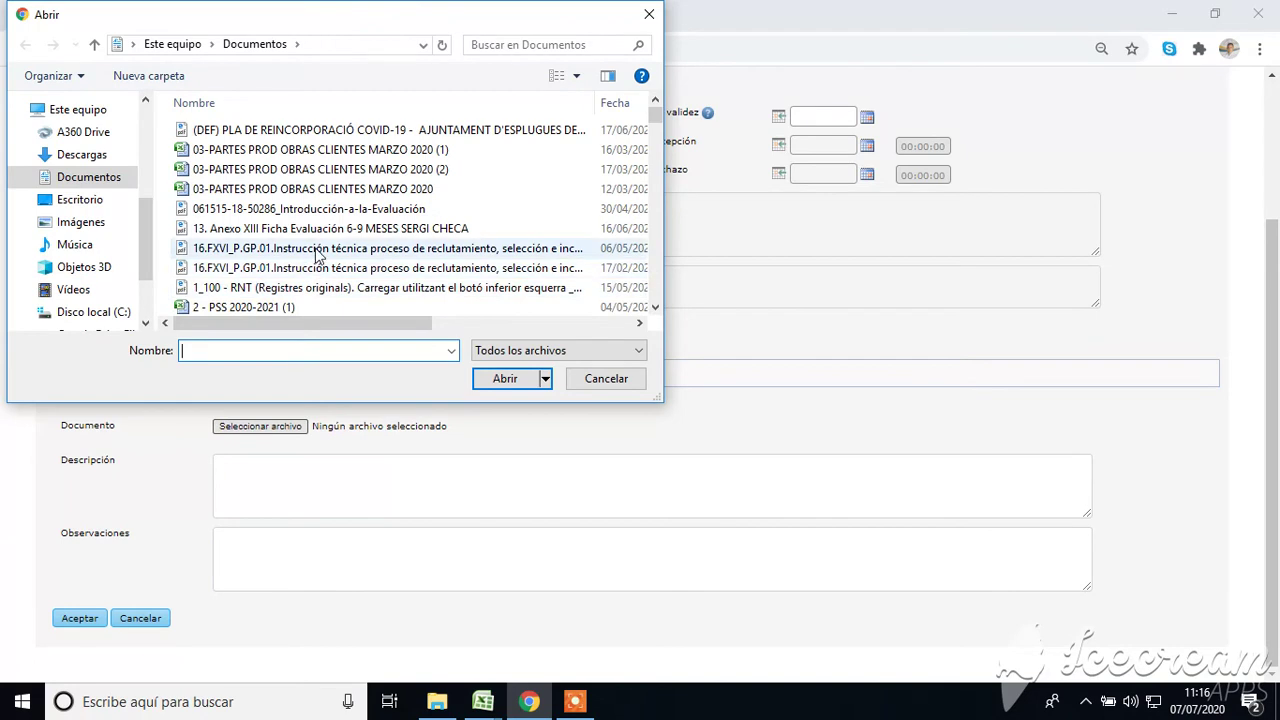
{"action": "double_click", "coordinate": [317, 208]}
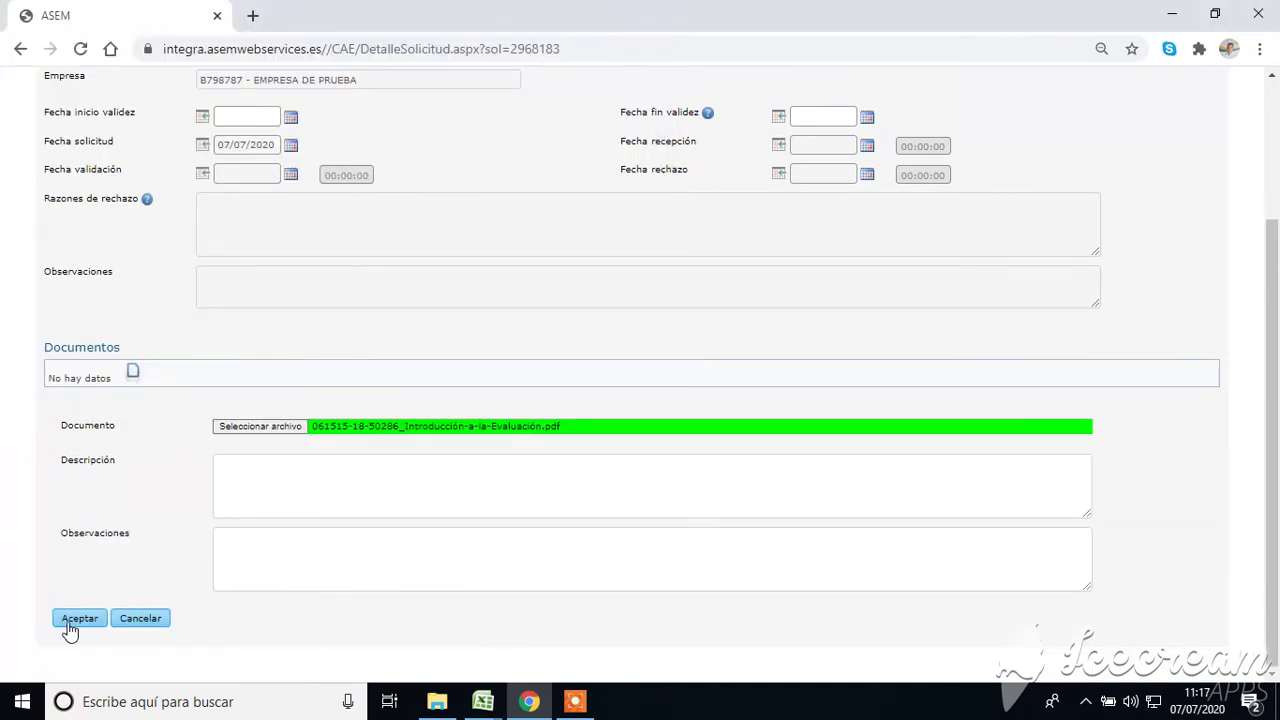
{"action": "left_click", "coordinate": [75, 620]}
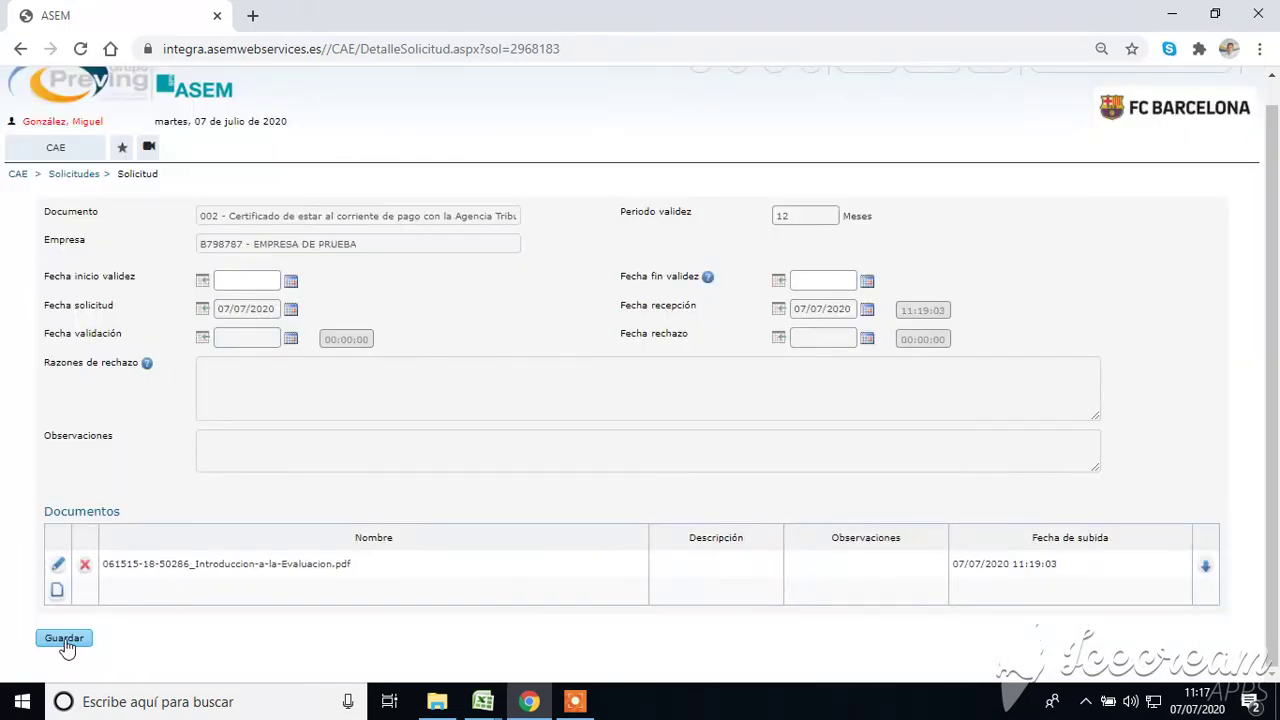
{"action": "left_click", "coordinate": [64, 639]}
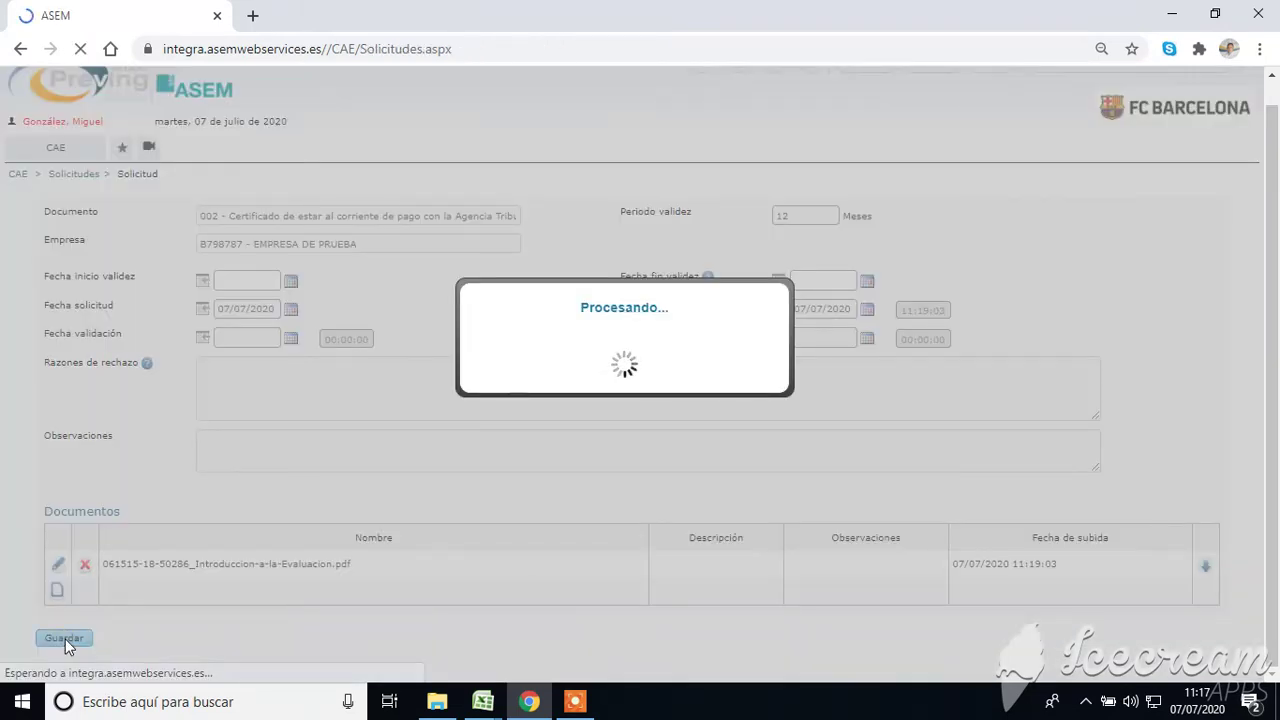
Scroll through the upload list to see which documents are still pending.
{"action": "scroll", "coordinate": [175, 595], "scroll_direction": "down", "scroll_amount": 2}
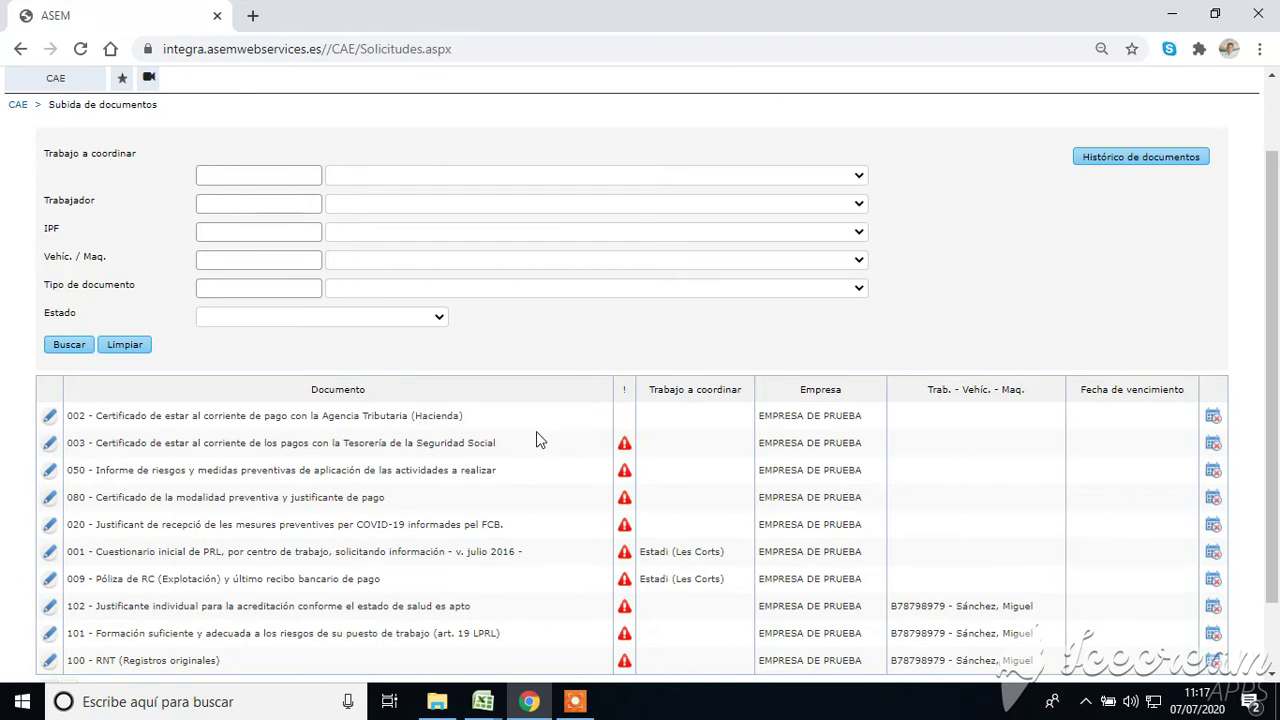
{"action": "scroll", "coordinate": [560, 425], "scroll_direction": "down", "scroll_amount": 1}
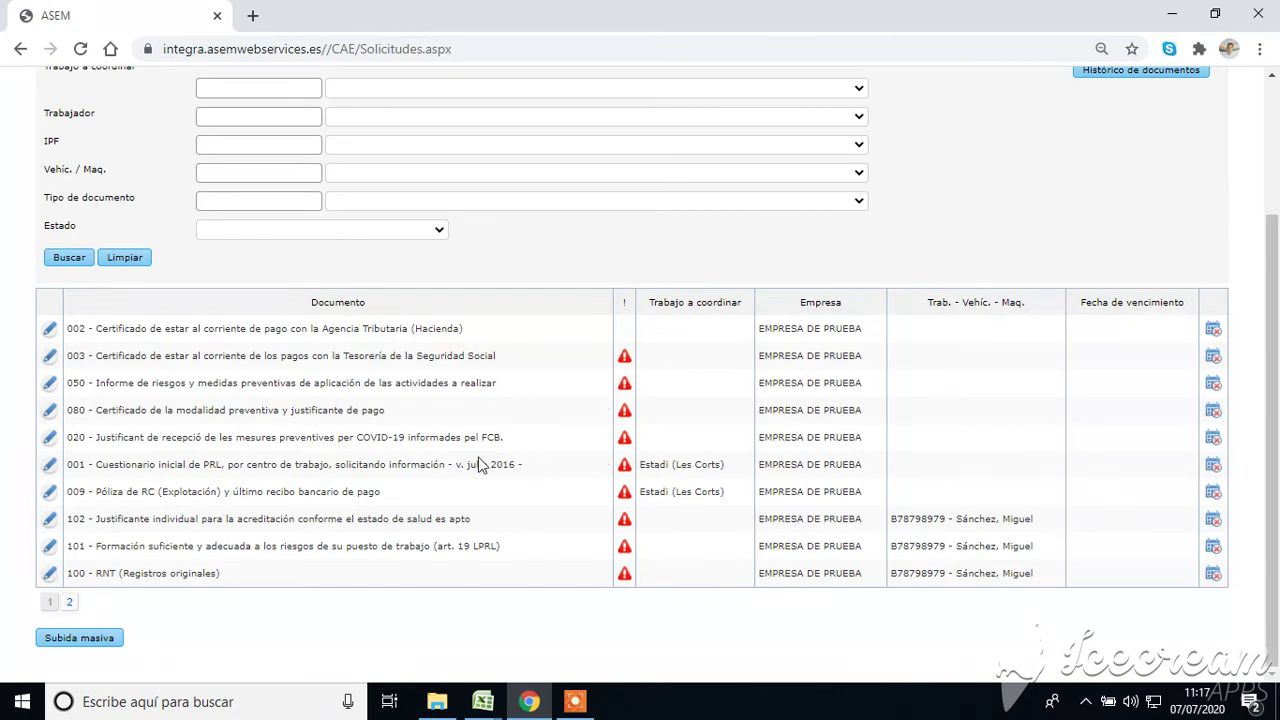
{"action": "scroll", "coordinate": [478, 464], "scroll_direction": "up", "scroll_amount": 3}
{"action": "mouse_move", "coordinate": [55, 180]}
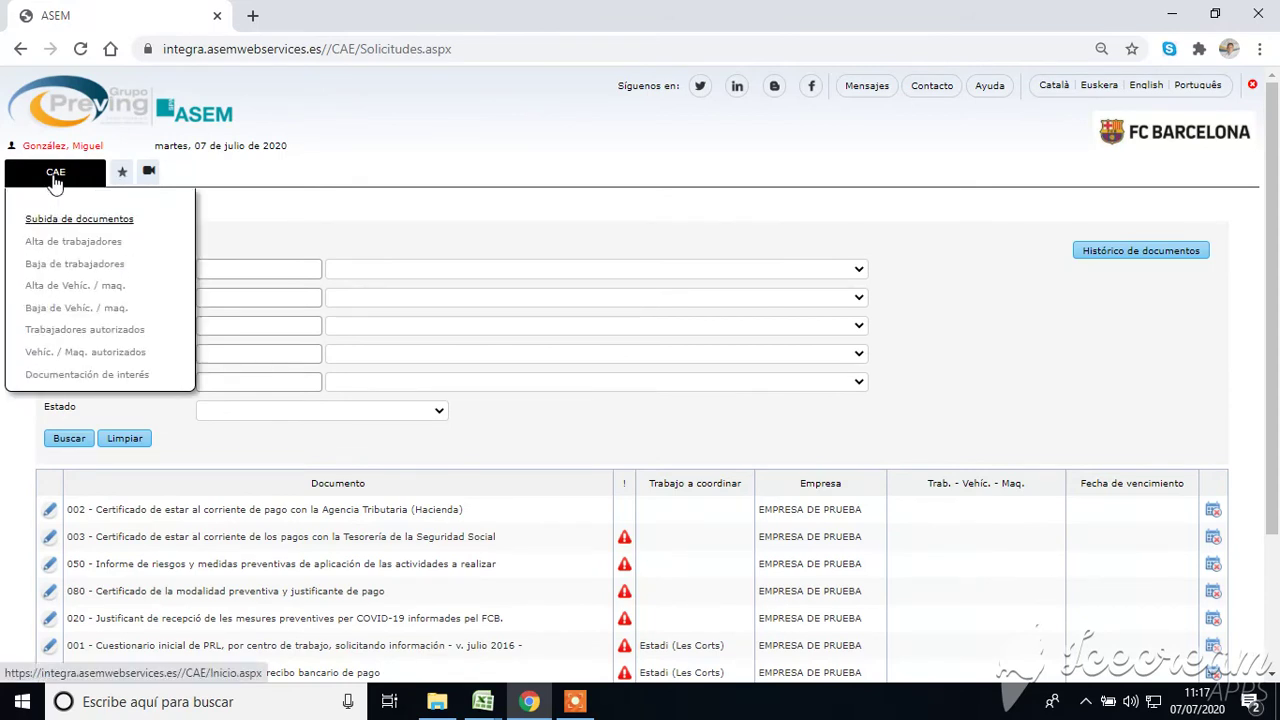
Open Trabajadores autorizados and show the new worker's documents, with 002 awaiting validation.
{"action": "left_click", "coordinate": [66, 333]}
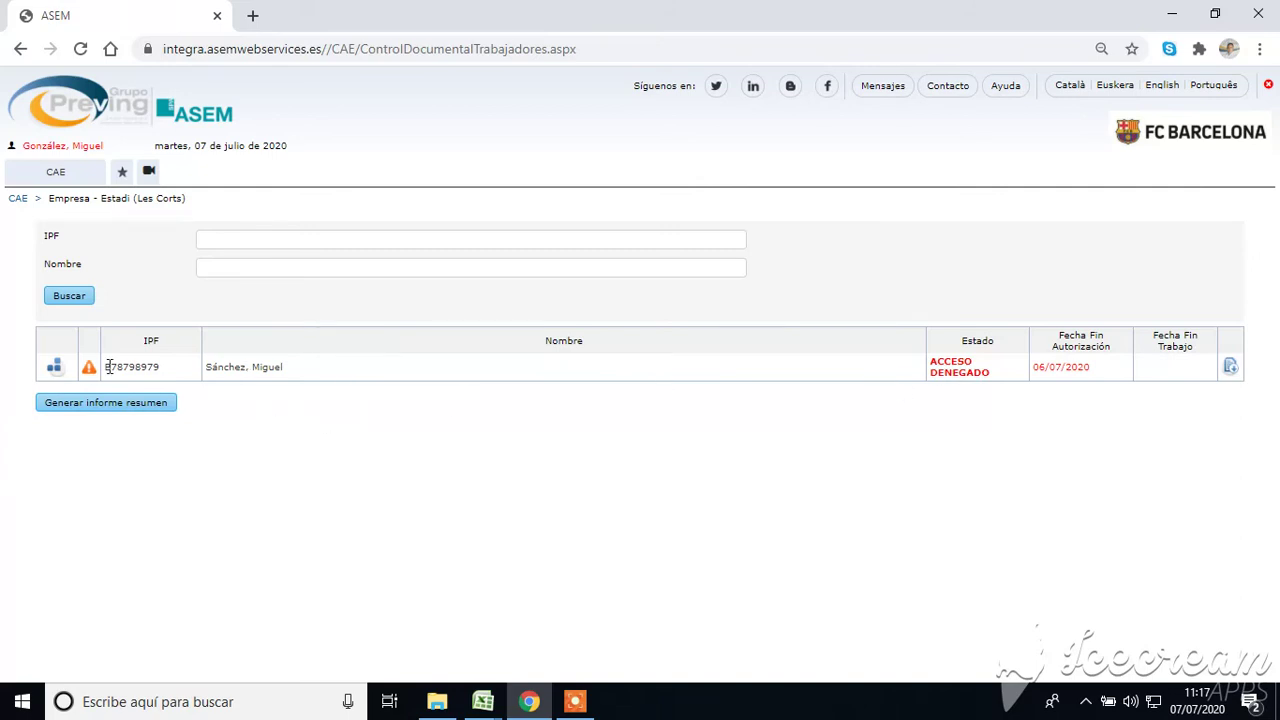
{"action": "left_click", "coordinate": [55, 368]}
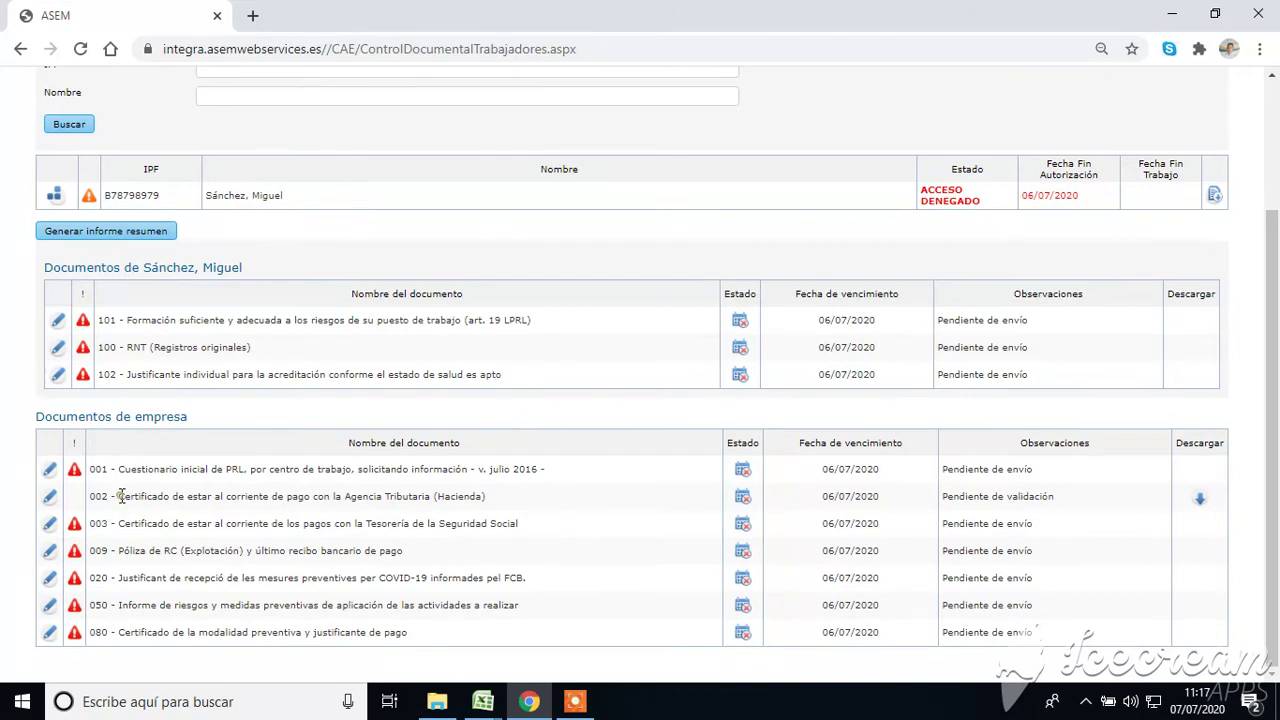
{"action": "left_click_drag", "start_coordinate": [120, 496], "coordinate": [404, 496]}
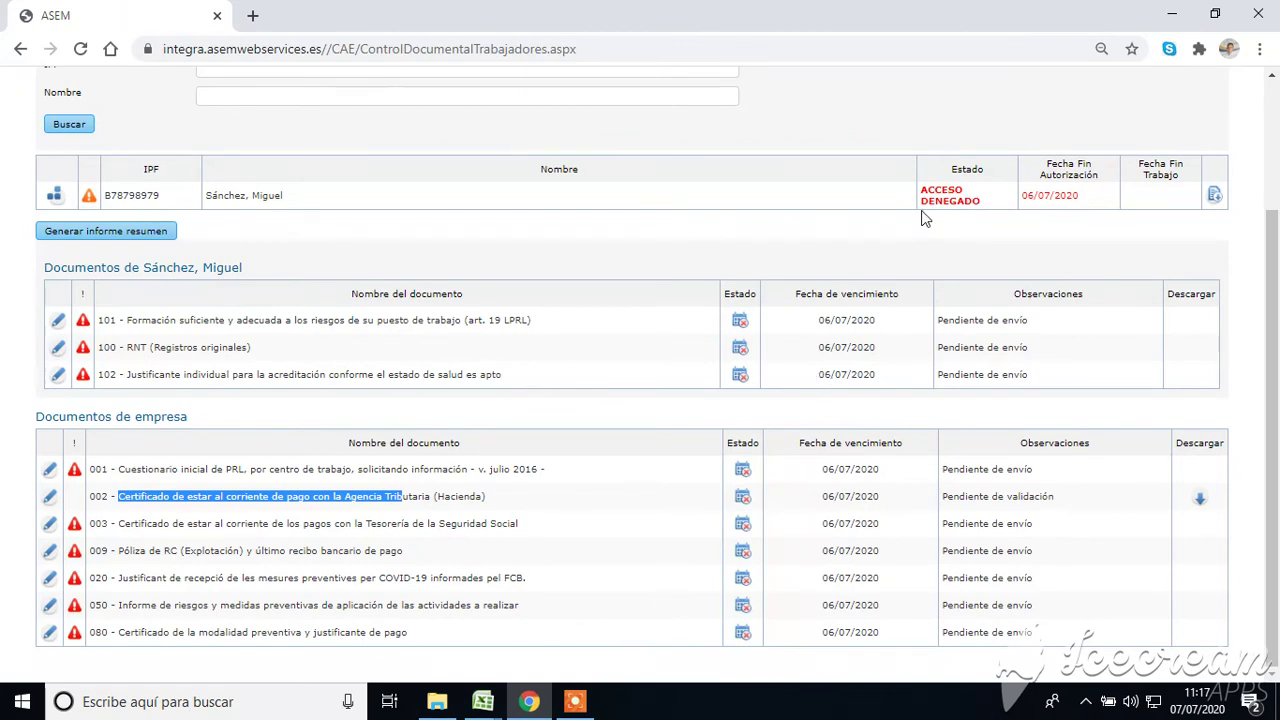
{"action": "scroll", "coordinate": [816, 225], "scroll_direction": "up", "scroll_amount": 3}
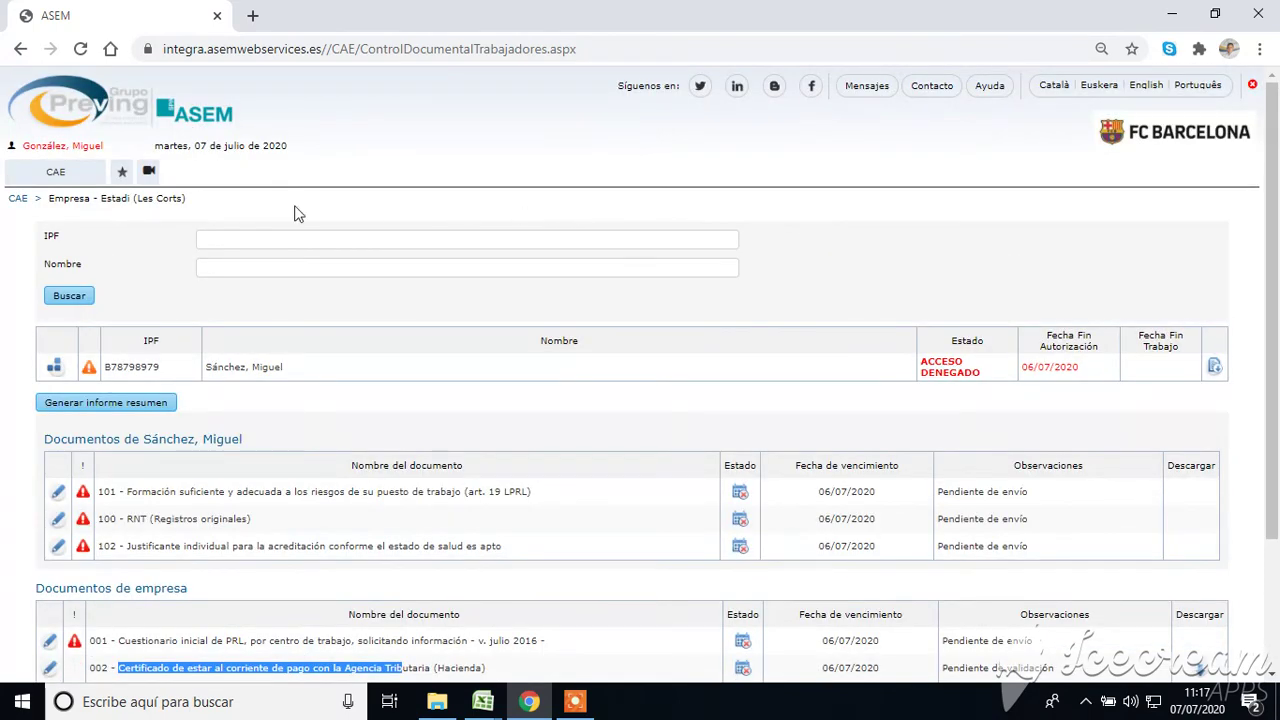
{"action": "left_click", "coordinate": [55, 172]}
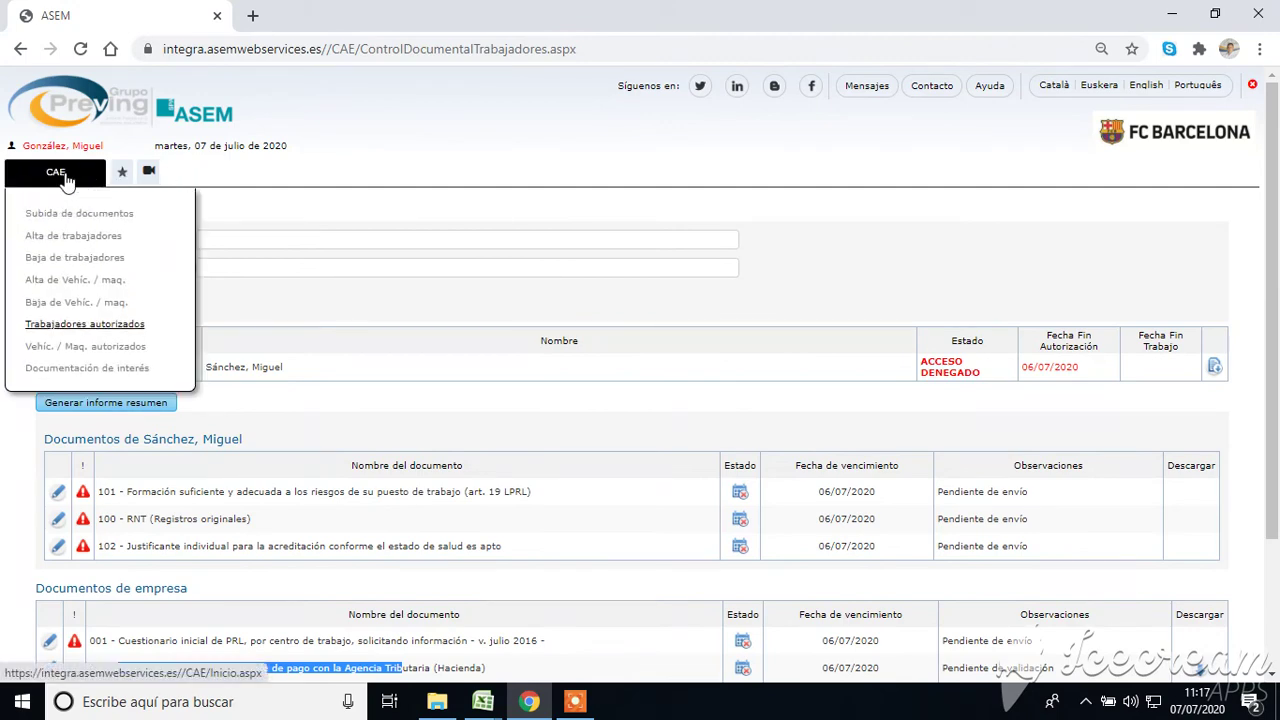
{"action": "left_click", "coordinate": [76, 356]}
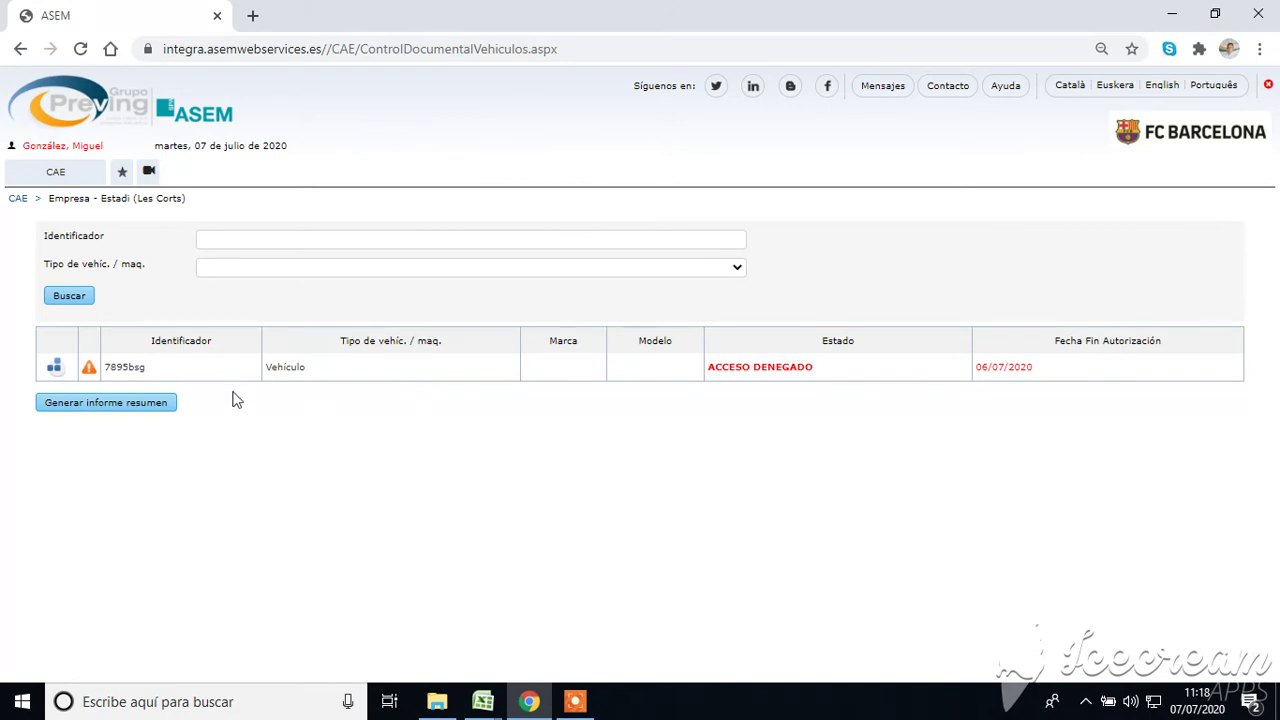
{"action": "left_click", "coordinate": [54, 367]}
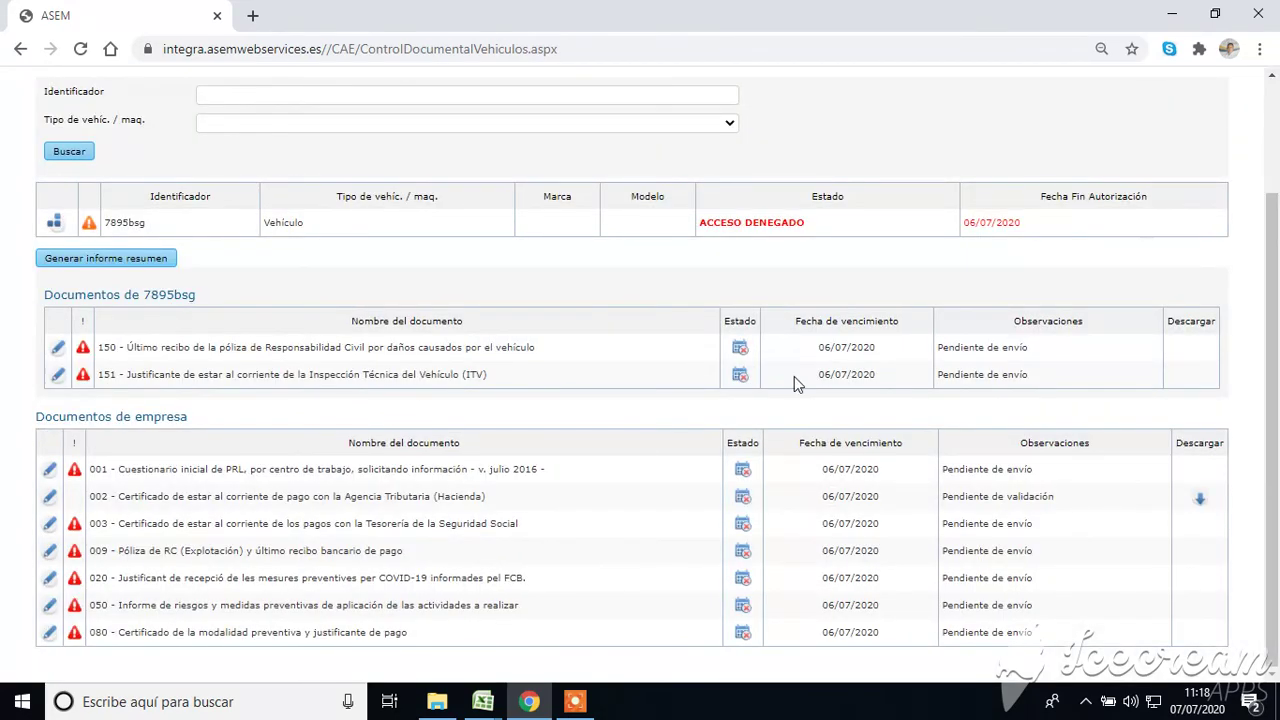
{"action": "scroll", "coordinate": [587, 360], "scroll_direction": "up", "scroll_amount": 2}
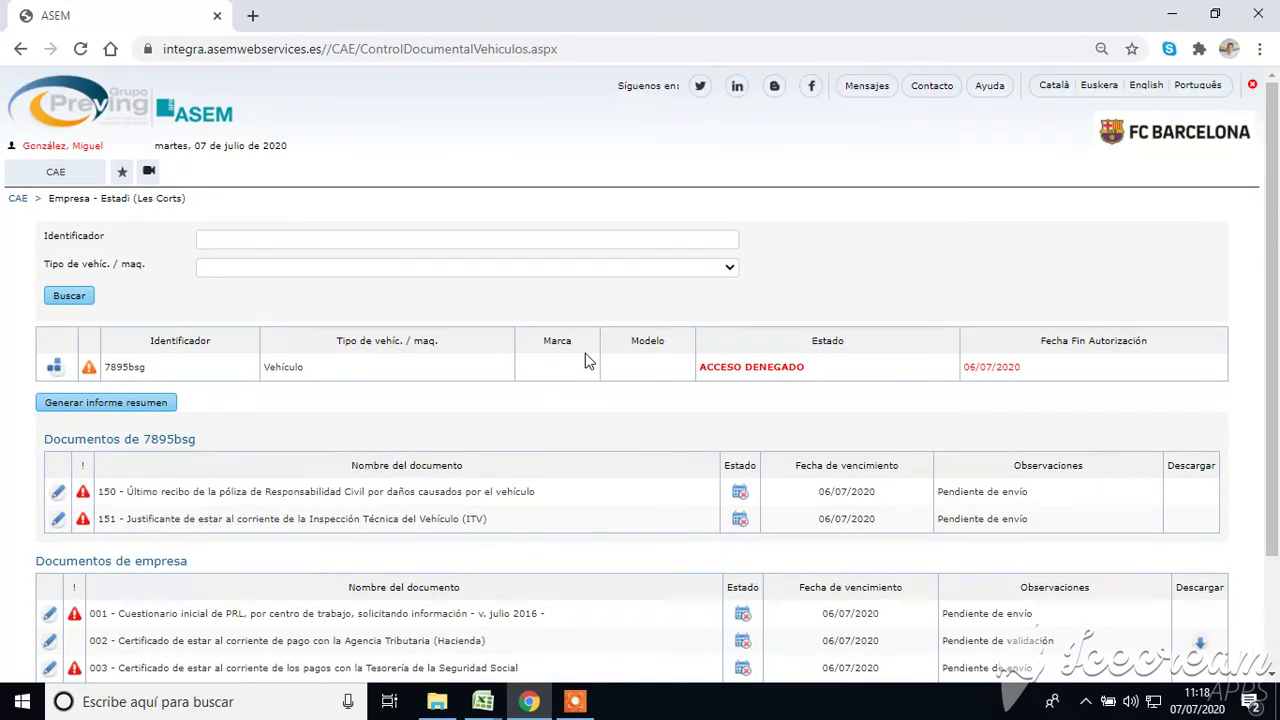
{"action": "mouse_move", "coordinate": [74, 172]}
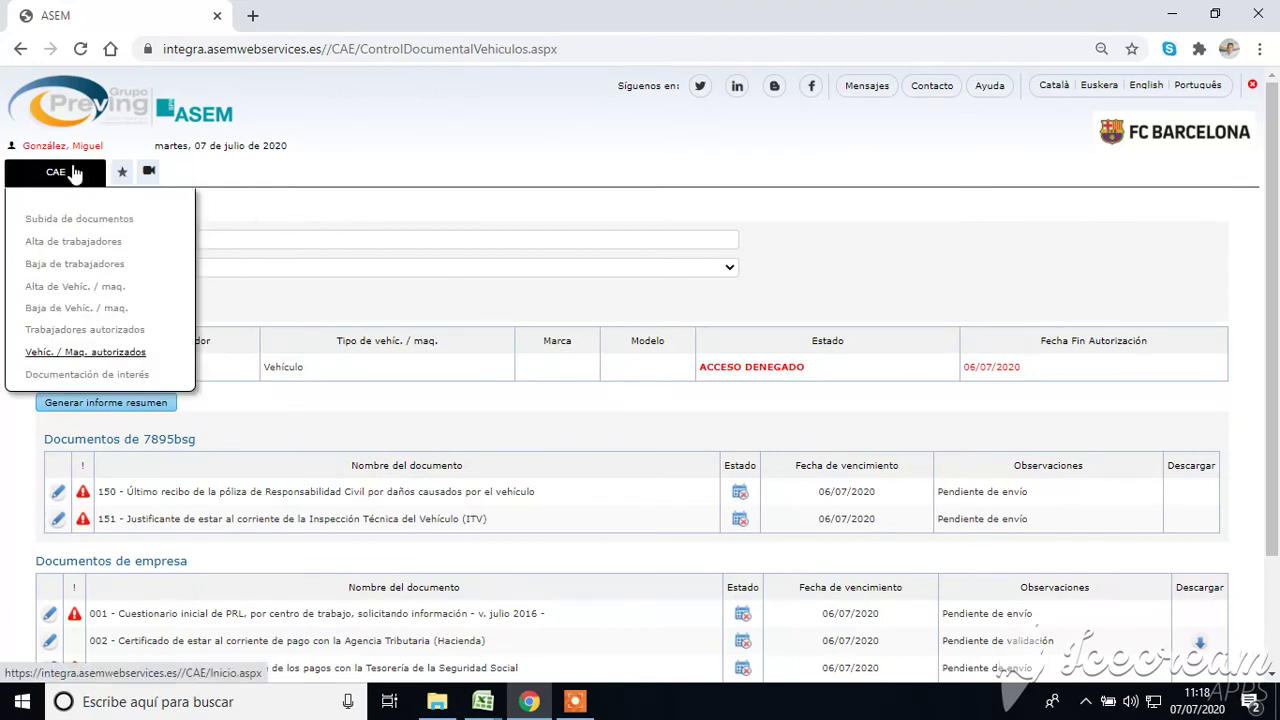
Open Documentación de interés to list the three downloadable PDFs for Estadi (Les Corts).
{"action": "left_click", "coordinate": [104, 376]}
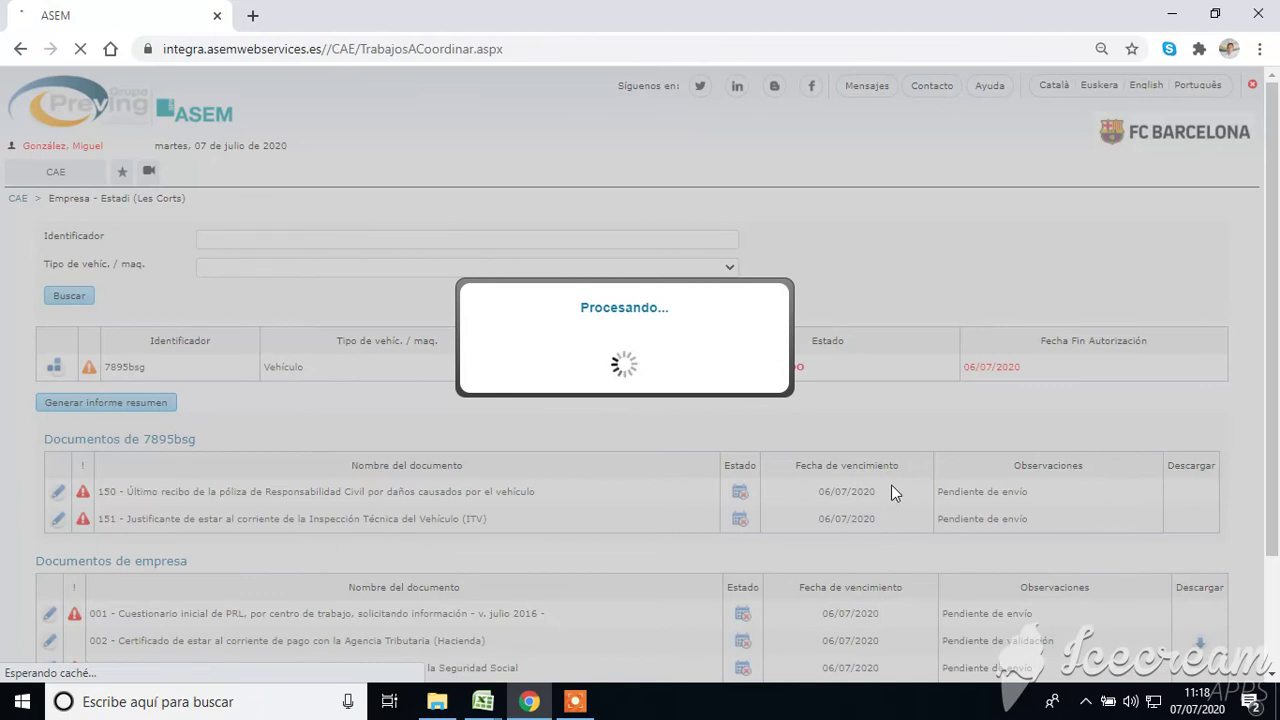